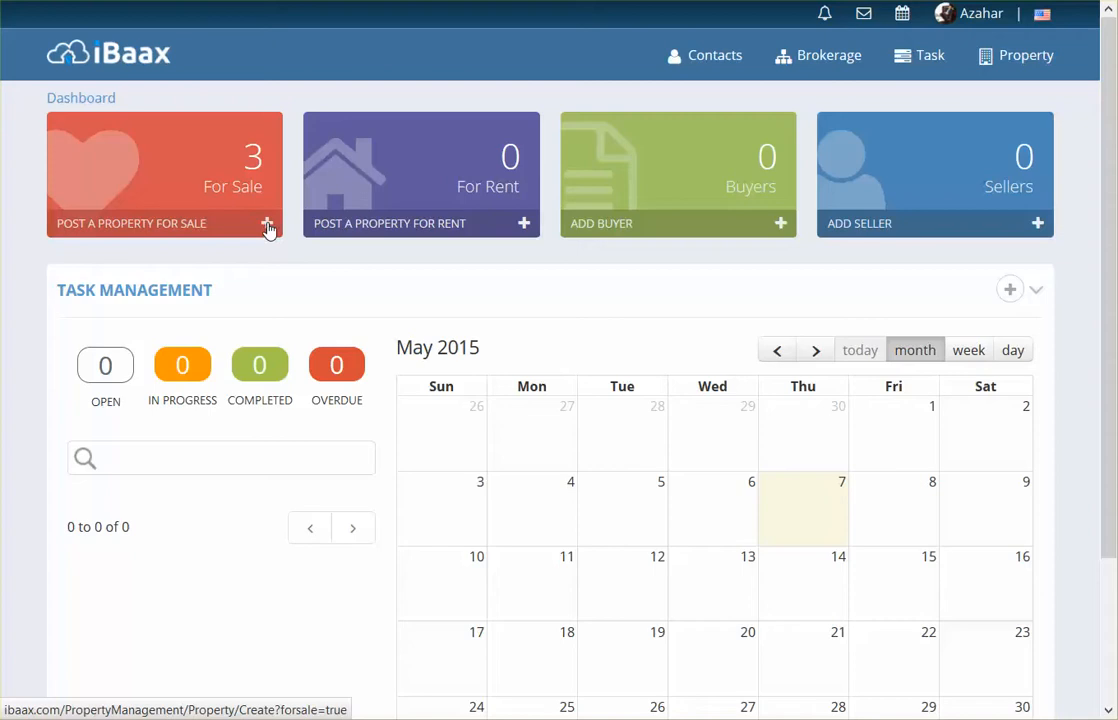
# - Start a new property posting for sale and choose New Project as the listing category
pyautogui.click(1006, 63)
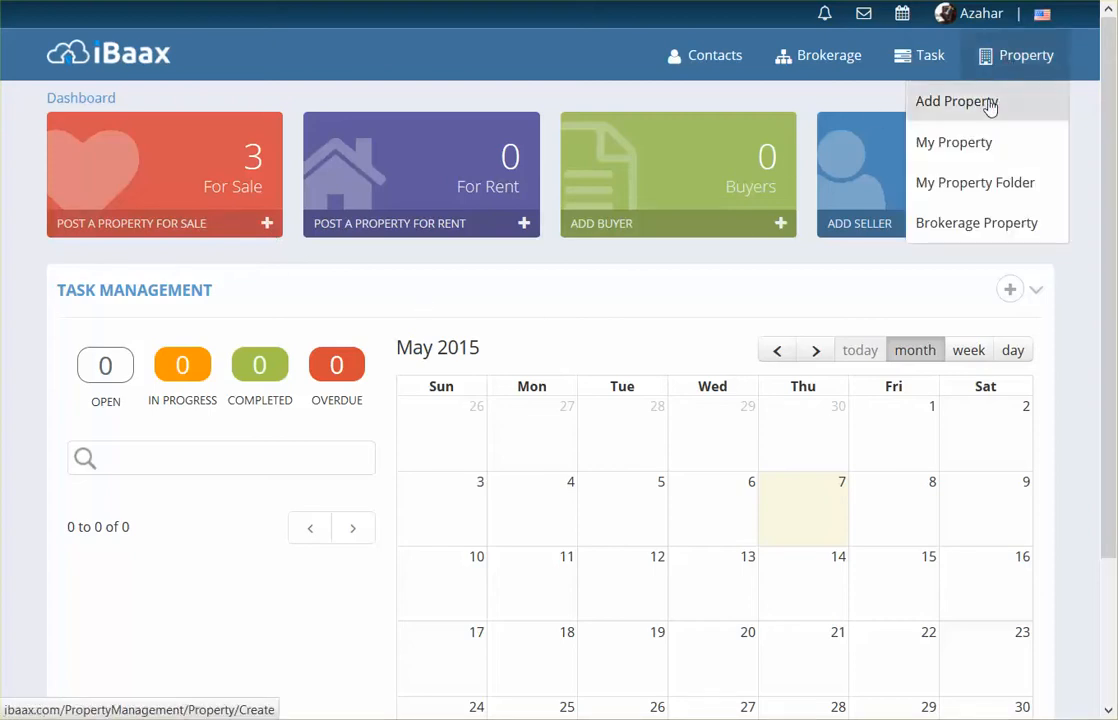
pyautogui.click(990, 104)
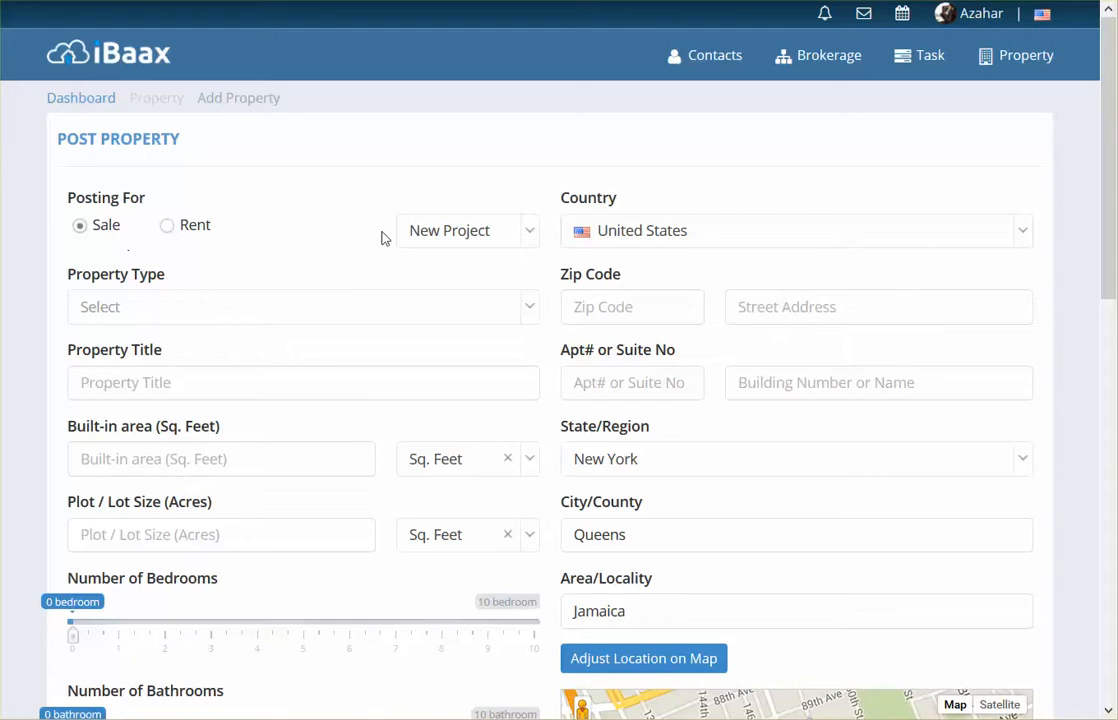
pyautogui.click(533, 234)
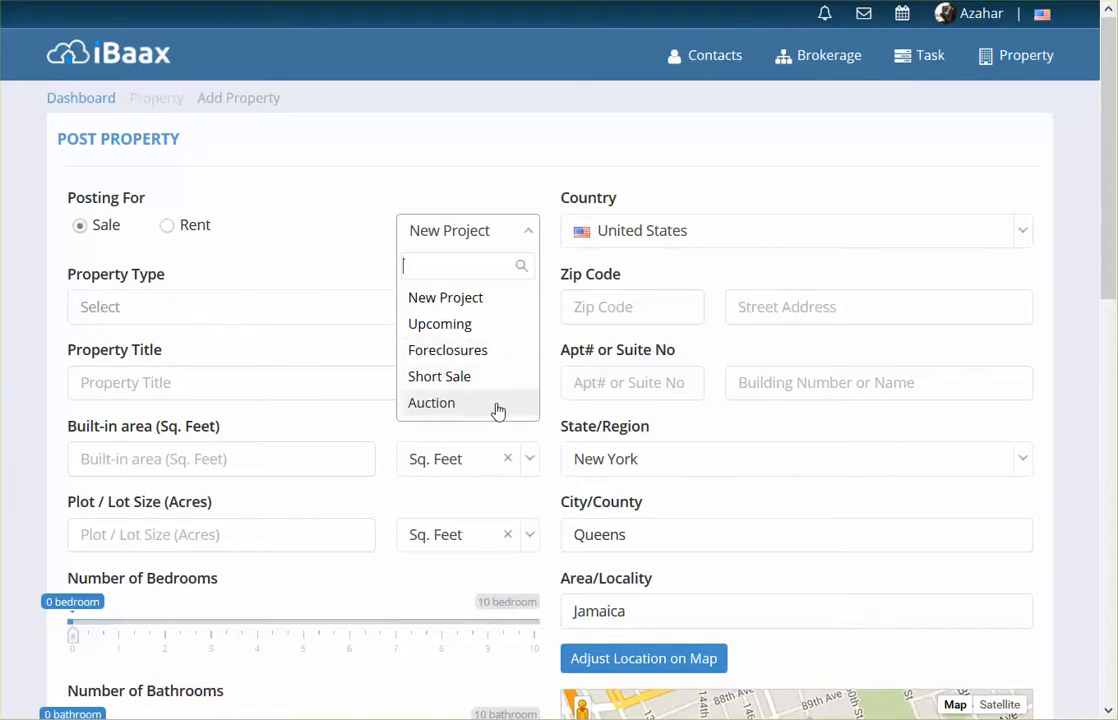
pyautogui.click(444, 299)
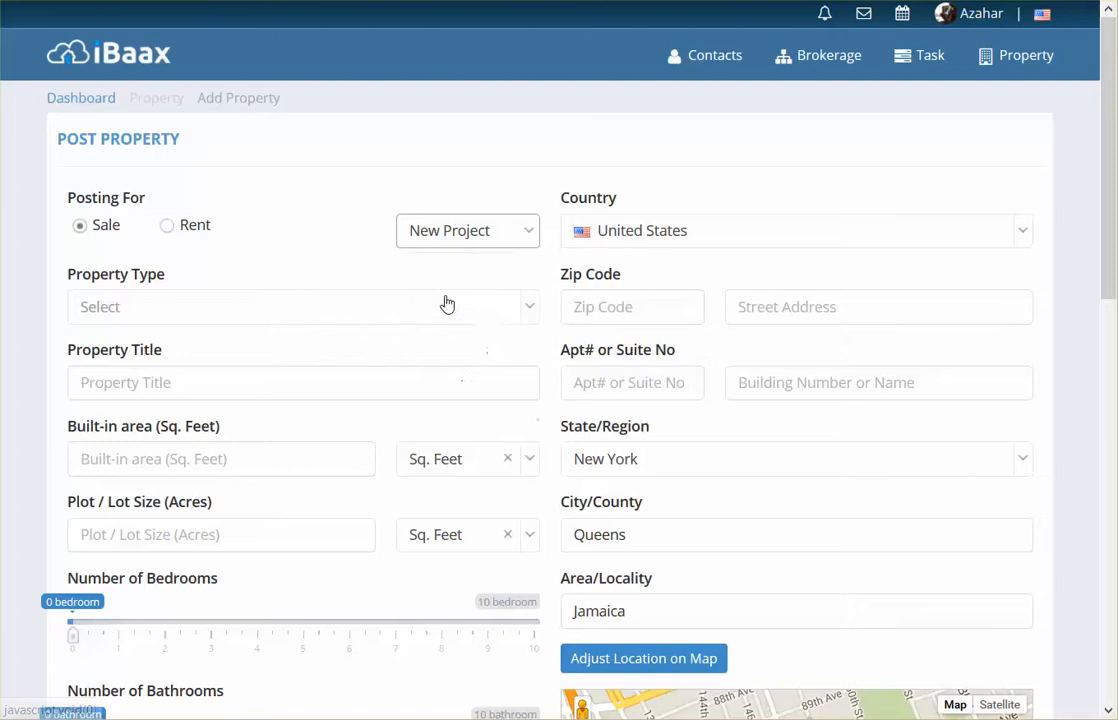
# - Set the property type to Single Villa/House and enter the title "Nice ranch style home in quiet suburb area"
pyautogui.click(273, 319)
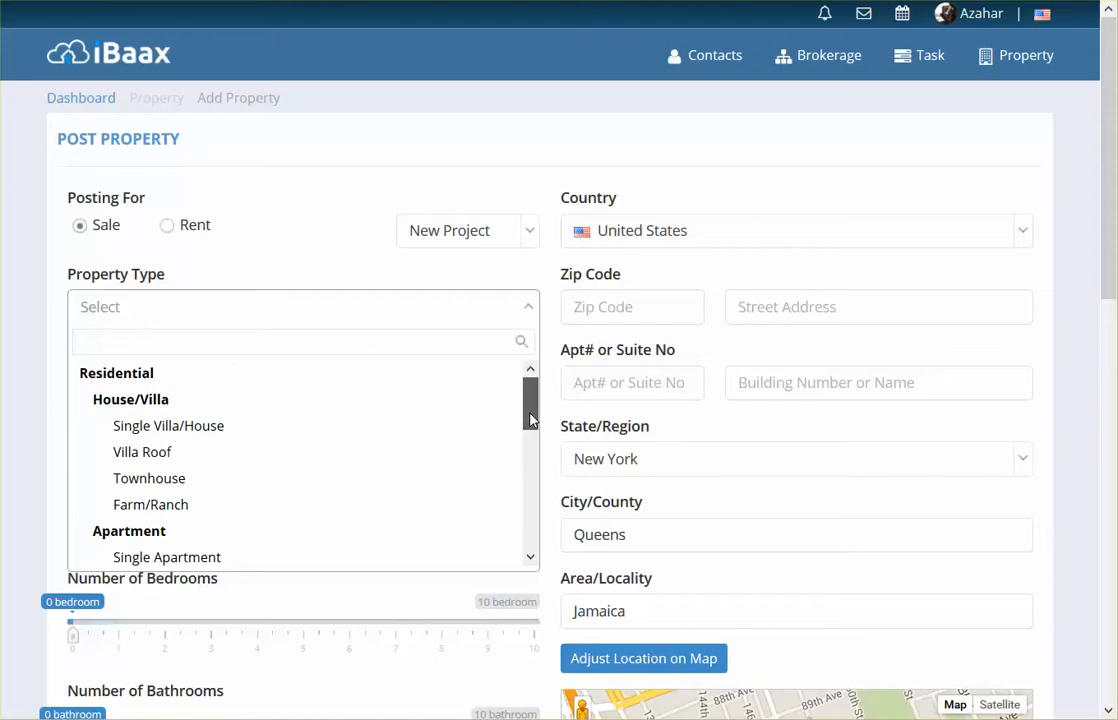
pyautogui.moveTo(530, 420)
pyautogui.mouseDown()
pyautogui.moveTo(531, 513)
pyautogui.moveTo(527, 397)
pyautogui.mouseUp()
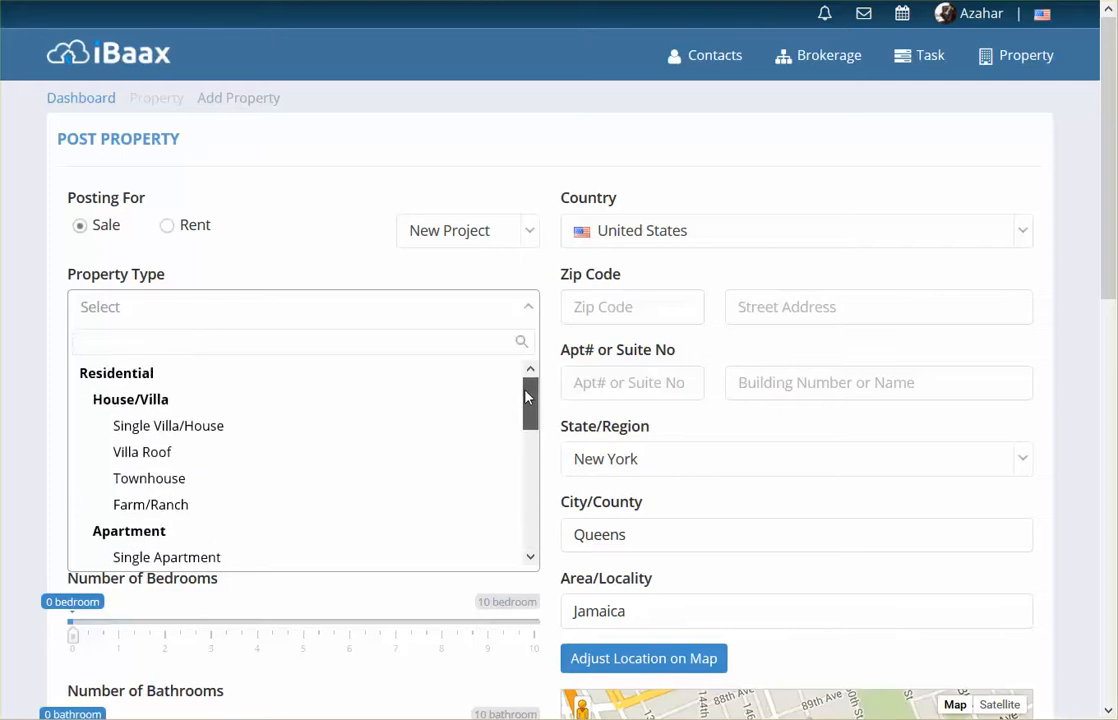
pyautogui.click(221, 426)
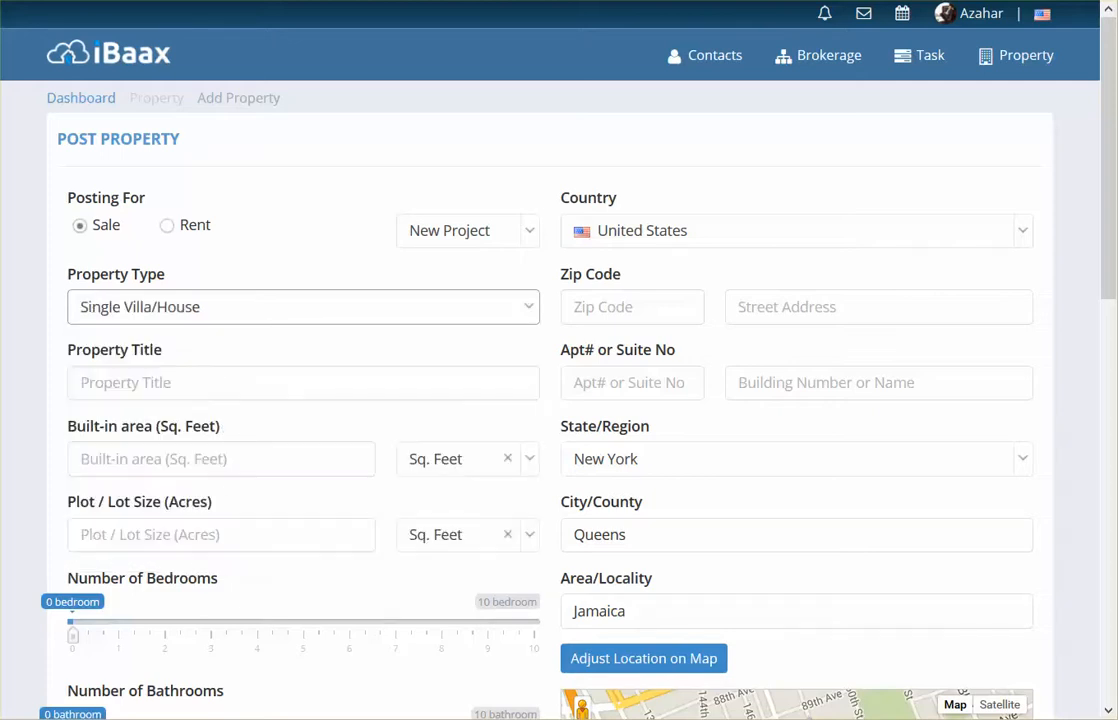
pyautogui.click(172, 381)
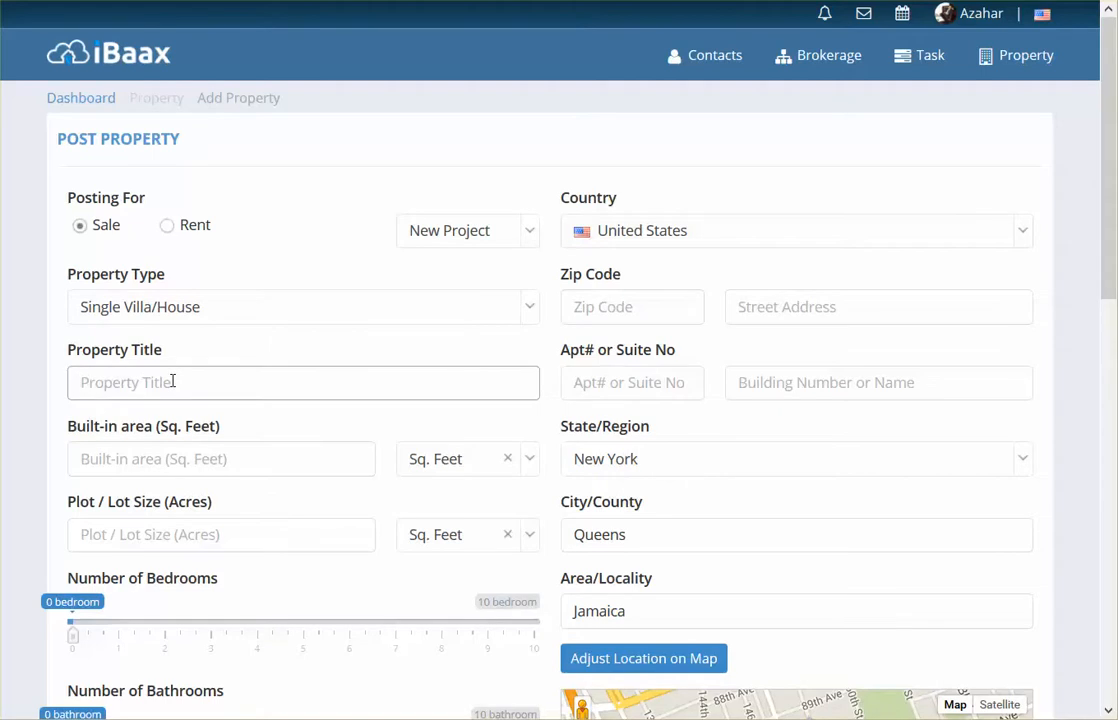
pyautogui.write('Nice ranch style home in quiet suburb area')
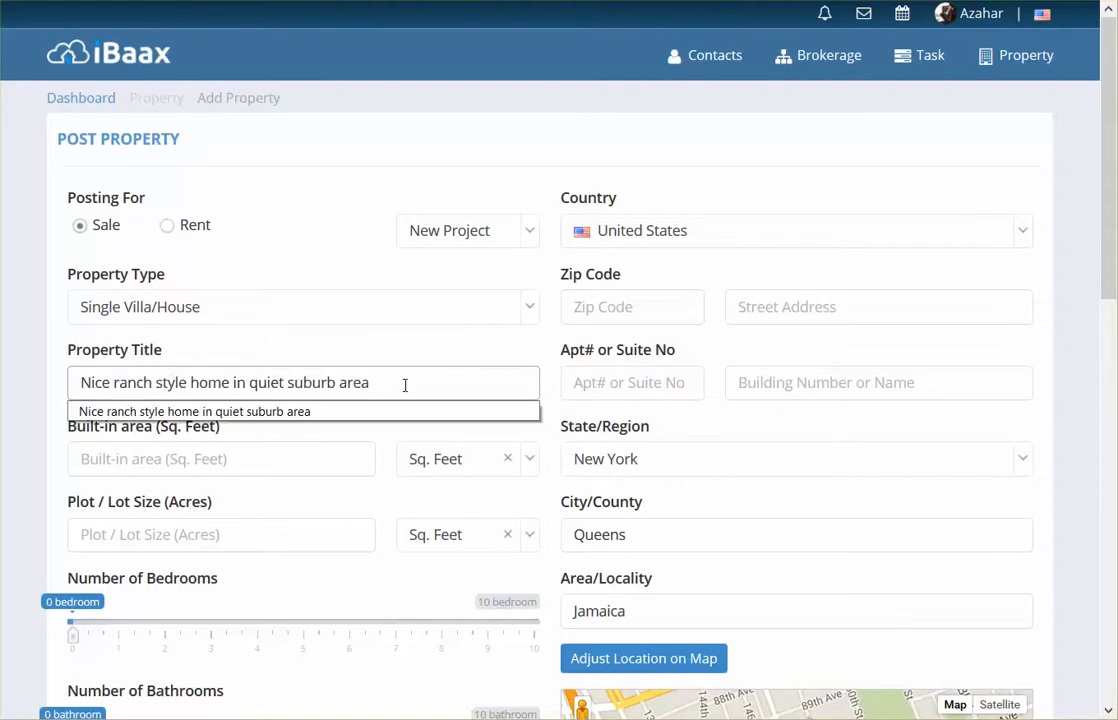
pyautogui.click(536, 363)
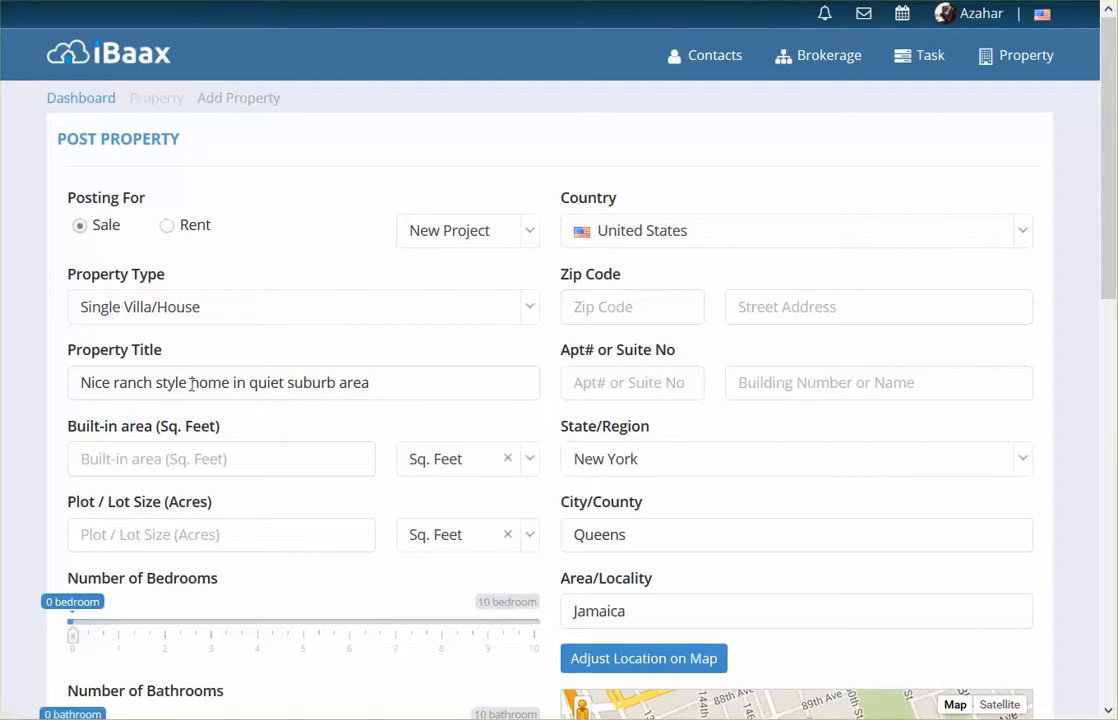
# - Enter 1000 as the built-in area, keeping the unit in square feet
pyautogui.click(186, 461)
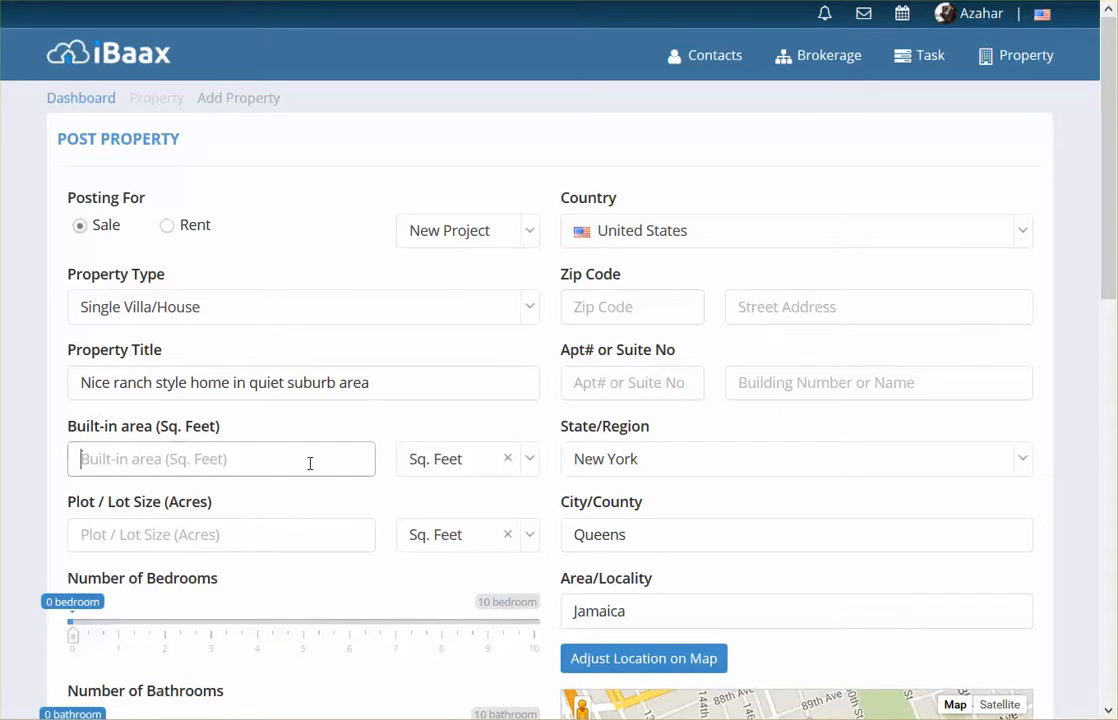
pyautogui.click(530, 466)
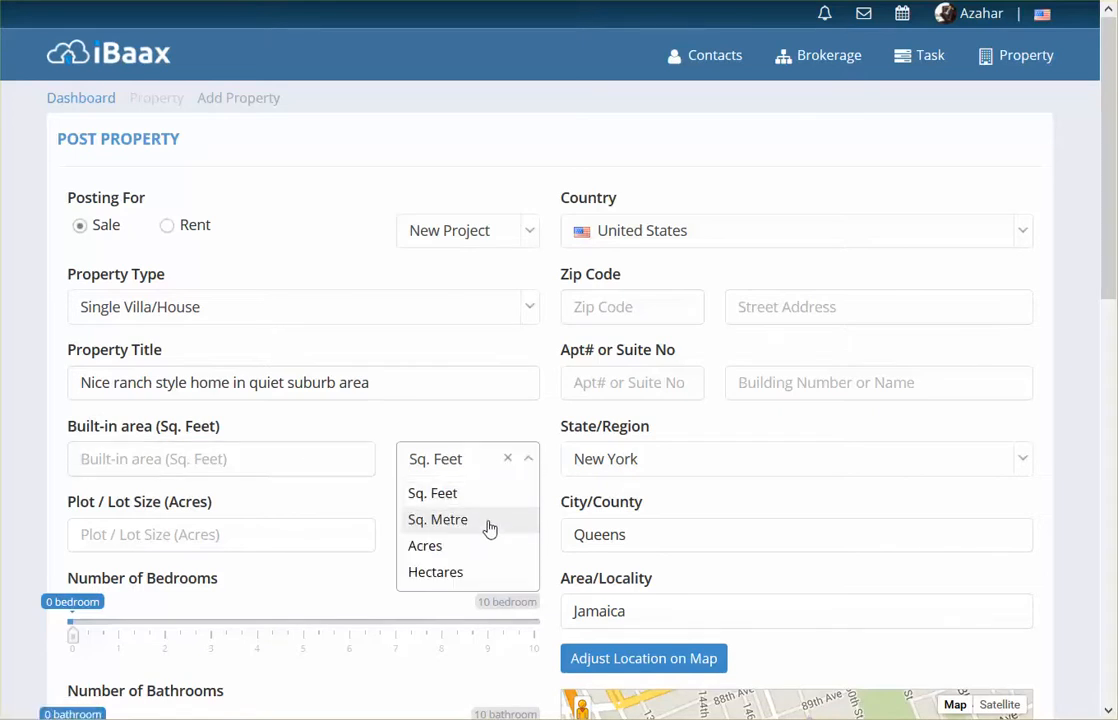
pyautogui.click(192, 460)
pyautogui.click(221, 463)
pyautogui.write('1000')
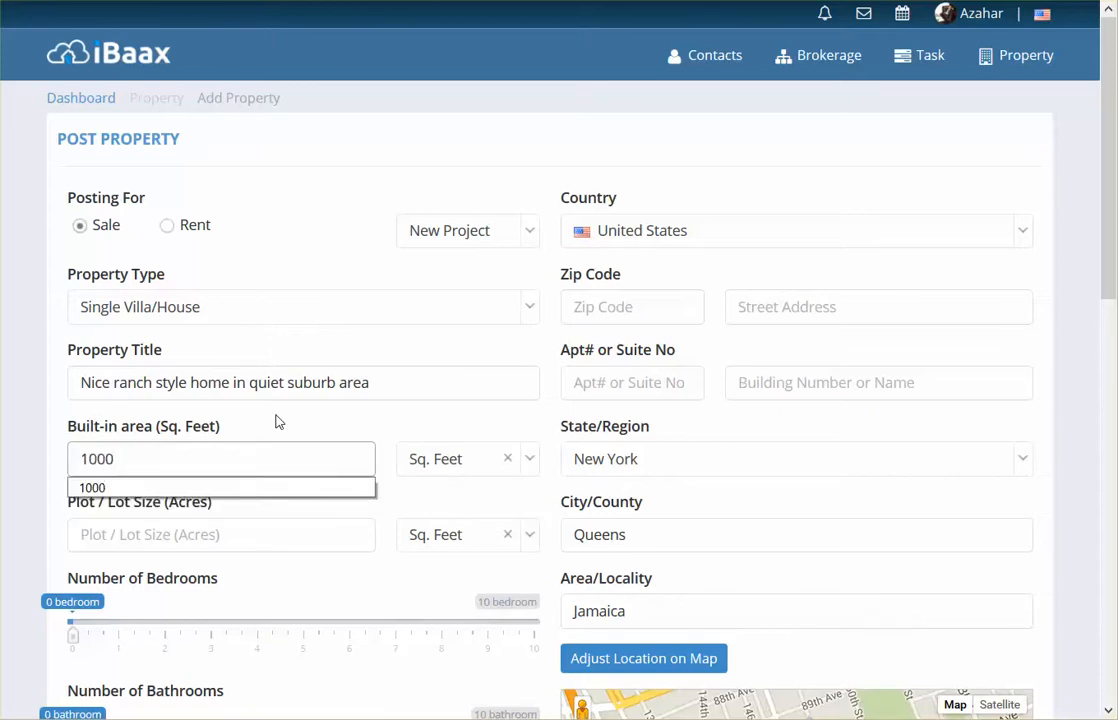
pyautogui.click(379, 429)
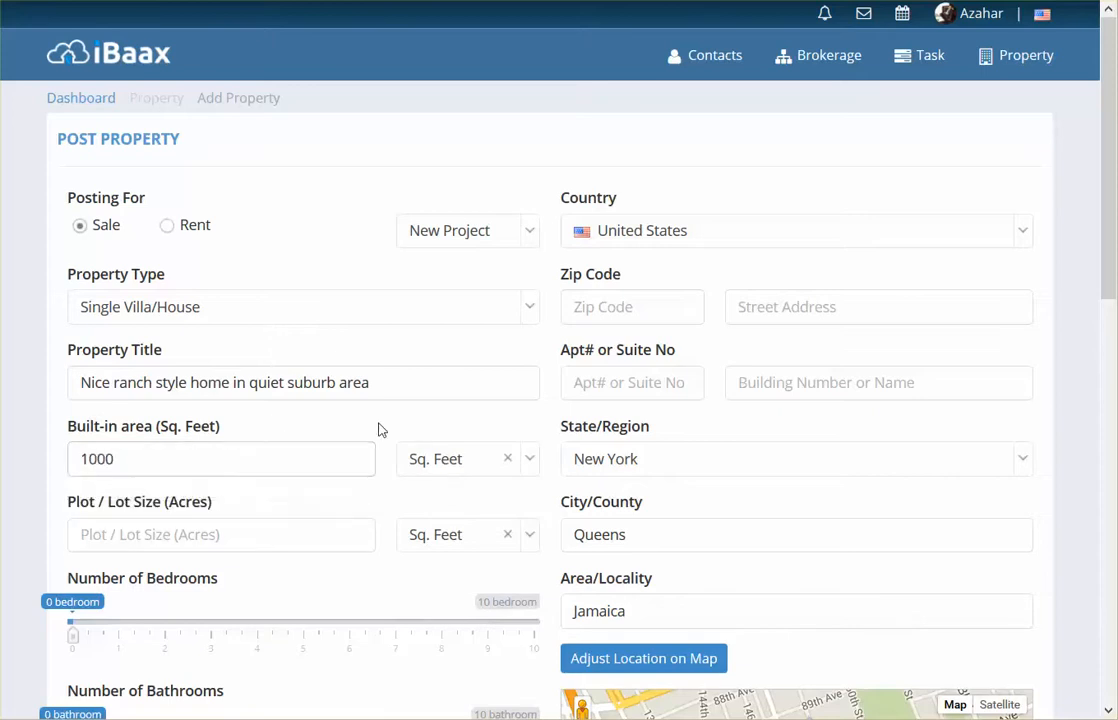
# - Enter a plot / lot size of 6000 with Sq. Feet as its unit
pyautogui.click(335, 542)
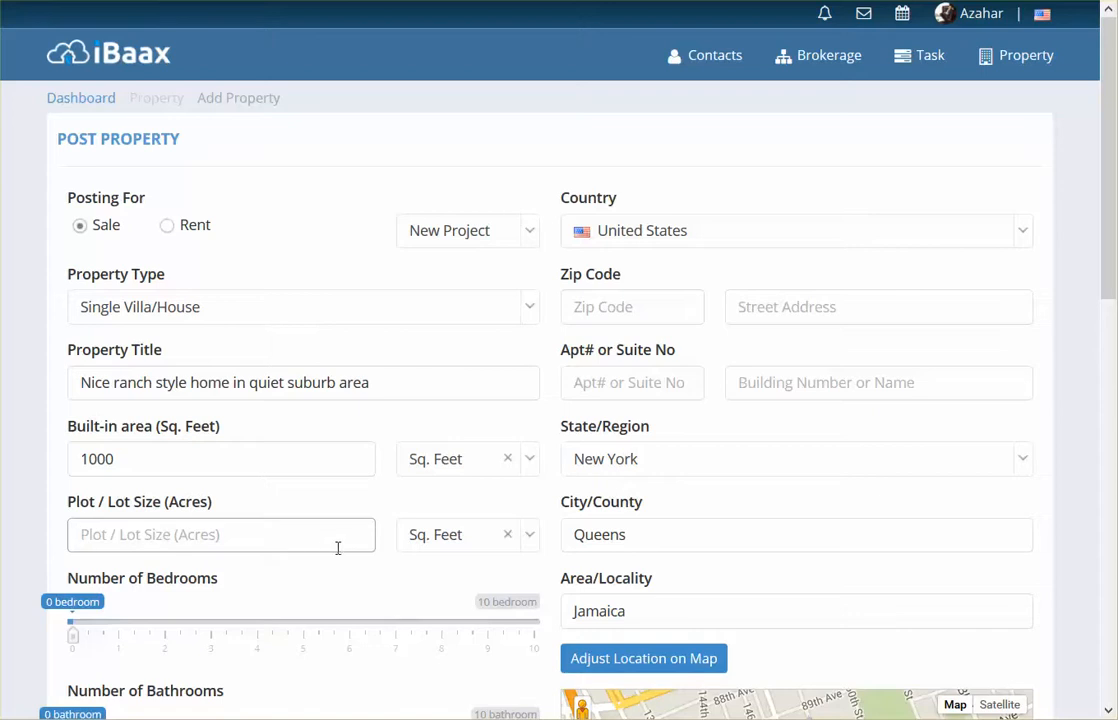
pyautogui.click(524, 541)
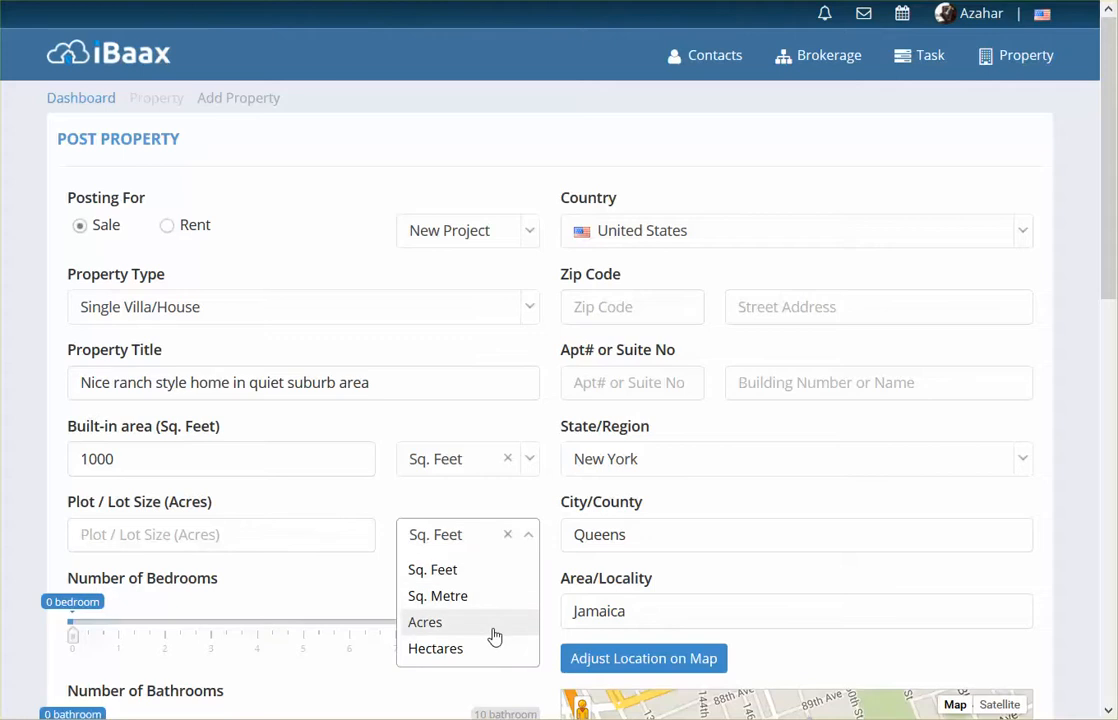
pyautogui.click(492, 572)
pyautogui.click(175, 534)
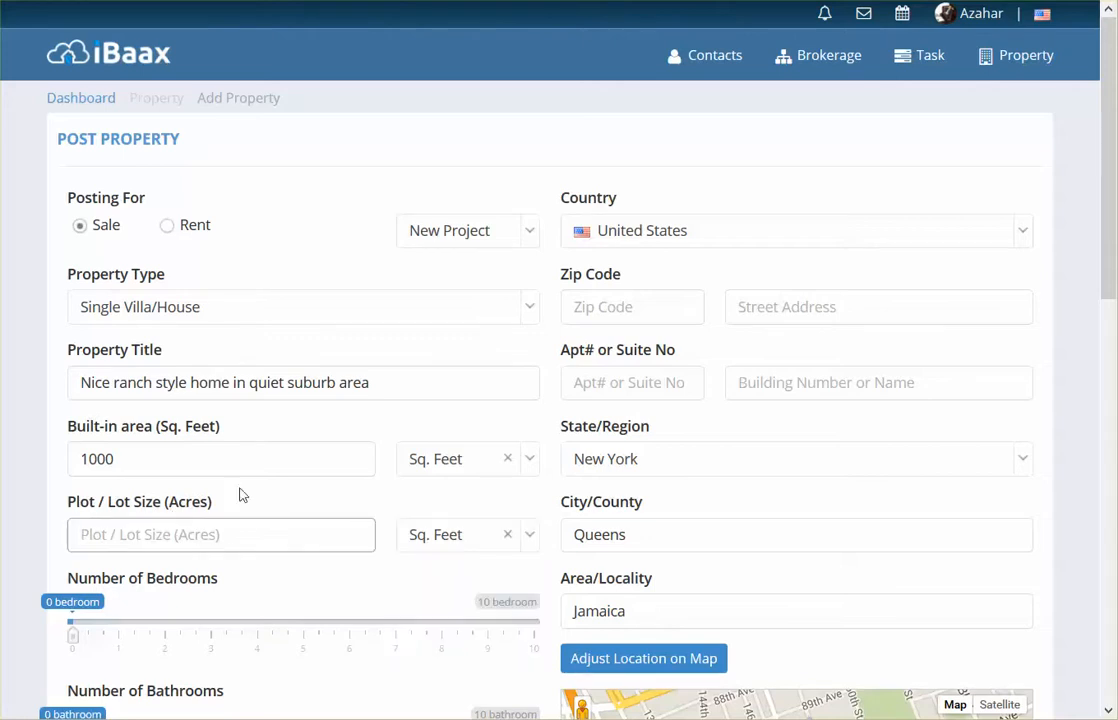
pyautogui.write('6000')
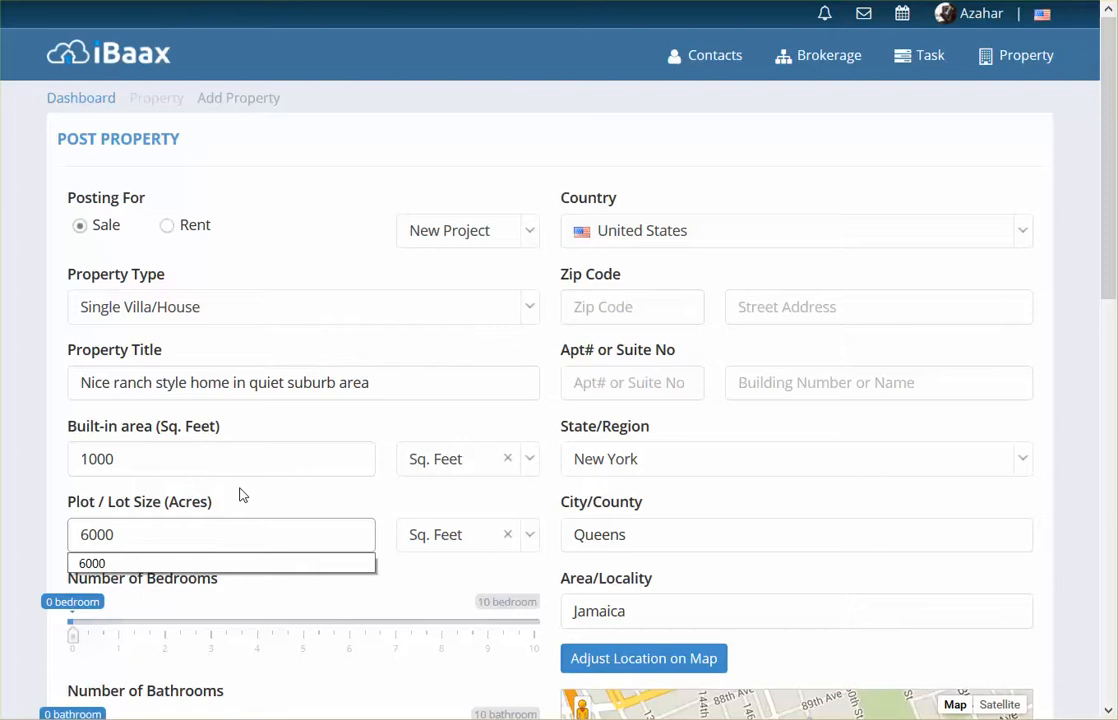
pyautogui.click(379, 509)
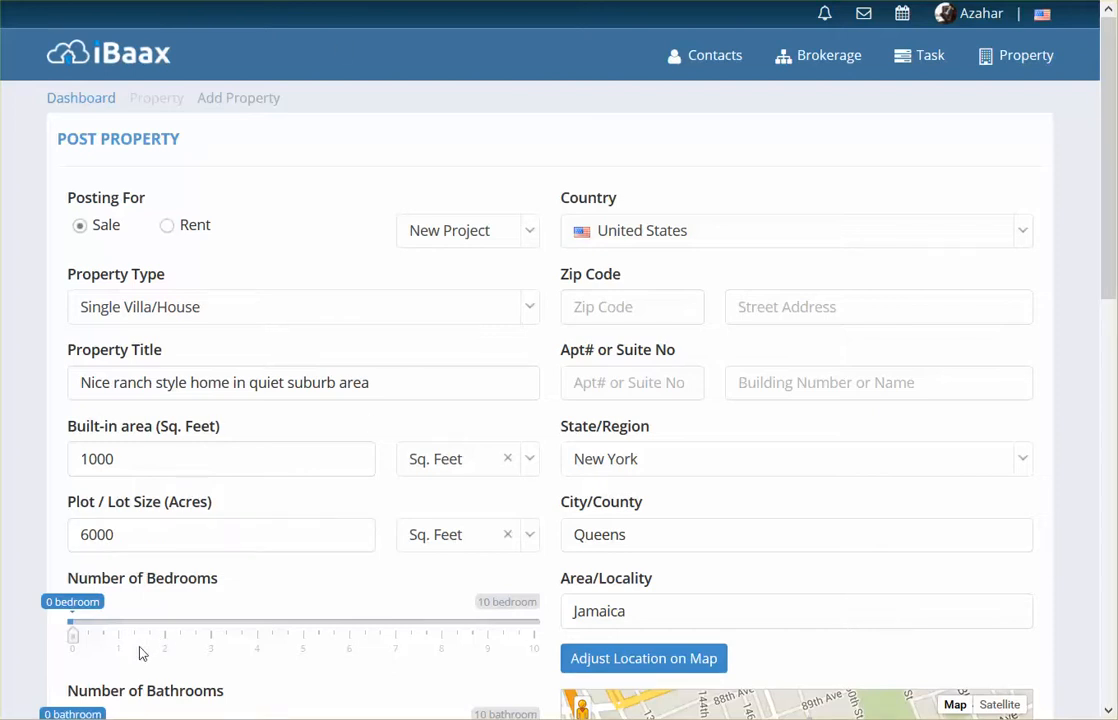
# - Set the number of bedrooms to 3 and the number of bathrooms to 2
pyautogui.moveTo(72, 636); pyautogui.dragTo(213, 645)
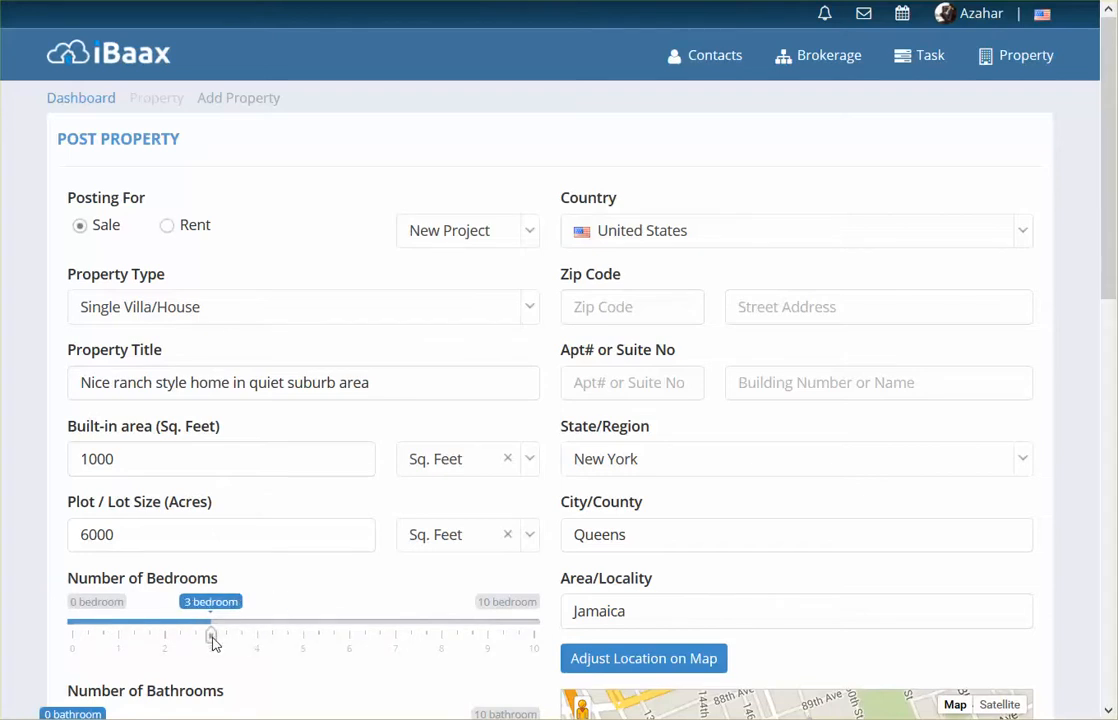
pyautogui.scroll(-3, 303, 606)
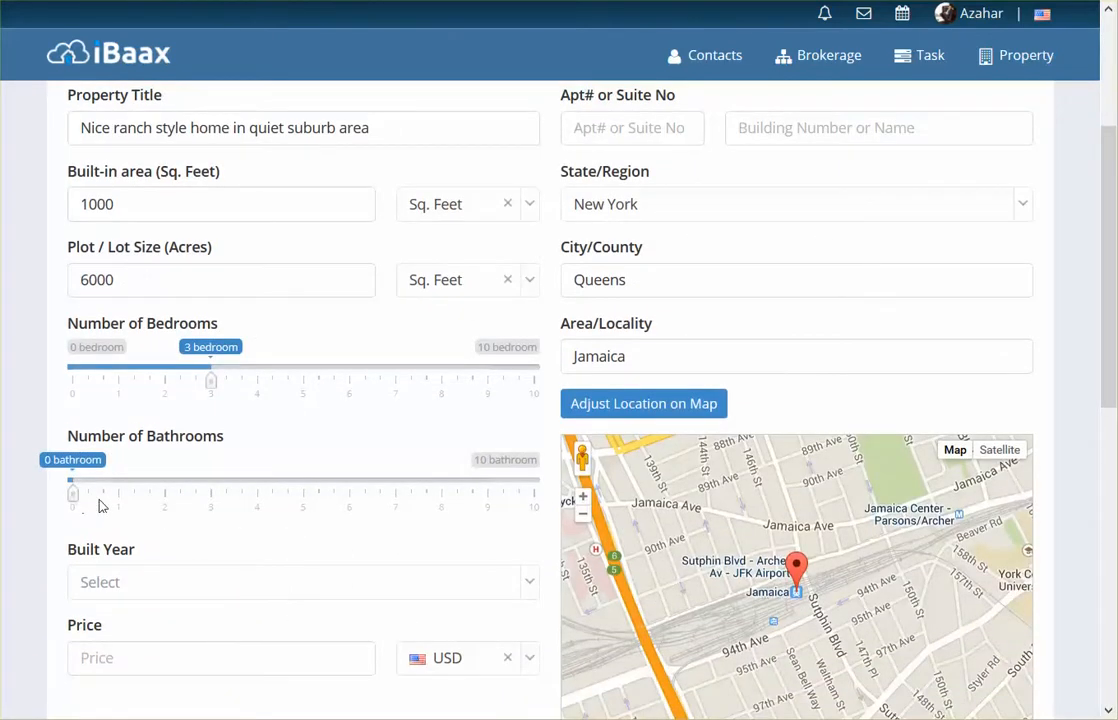
pyautogui.moveTo(74, 501); pyautogui.dragTo(167, 505)
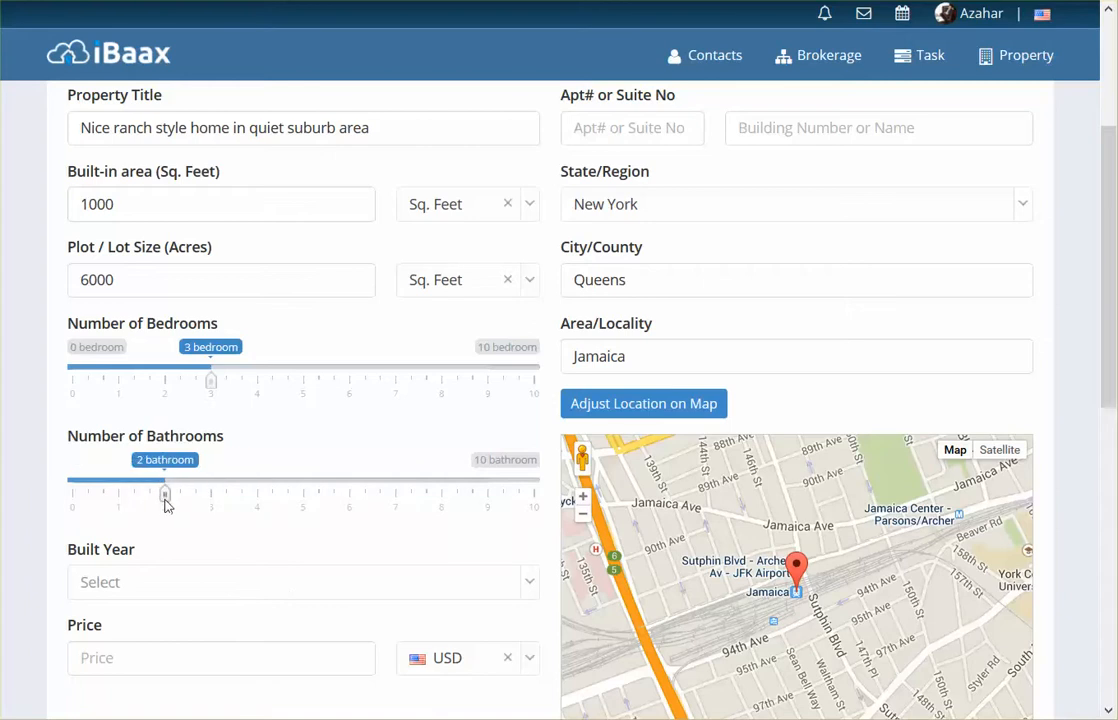
# - Find 1980 among the available years and select it as the property's built year
pyautogui.scroll(-3, 185, 505)
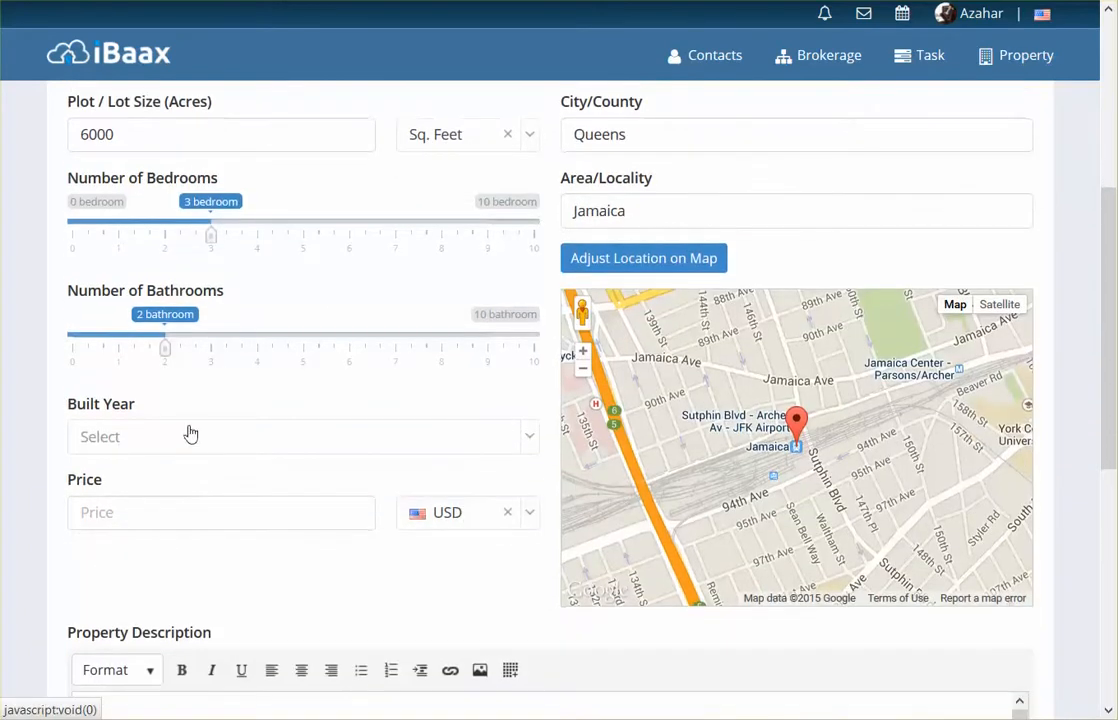
pyautogui.click(187, 437)
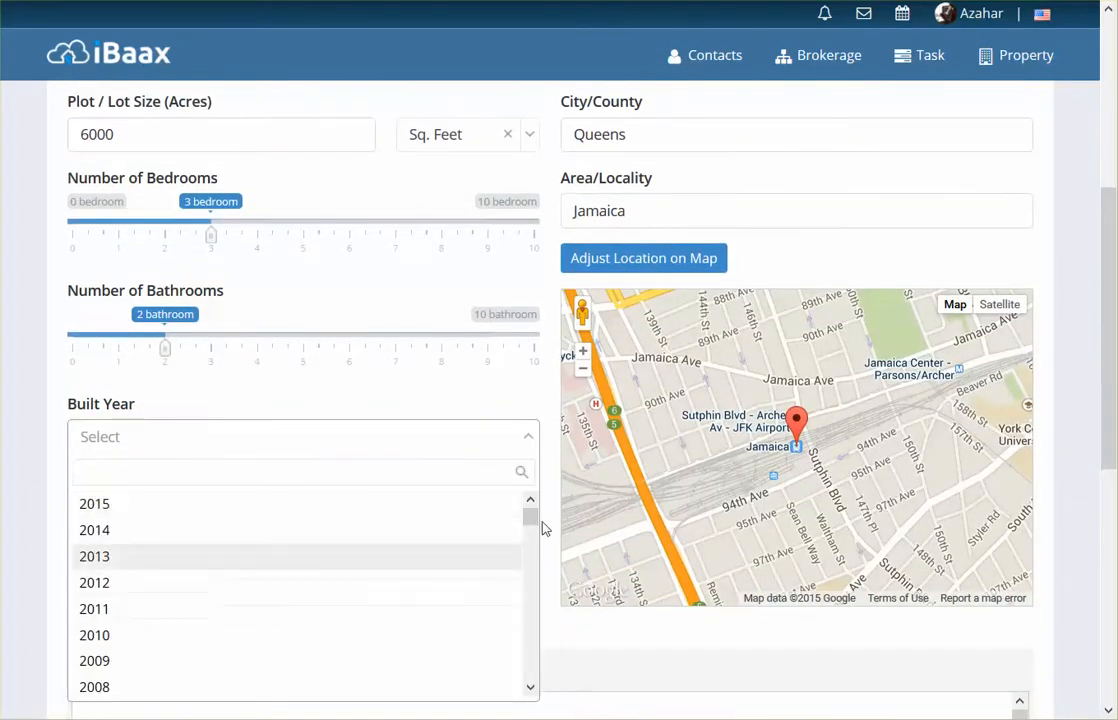
pyautogui.moveTo(530, 518); pyautogui.dragTo(528, 625)
pyautogui.scroll(7, 280, 511)
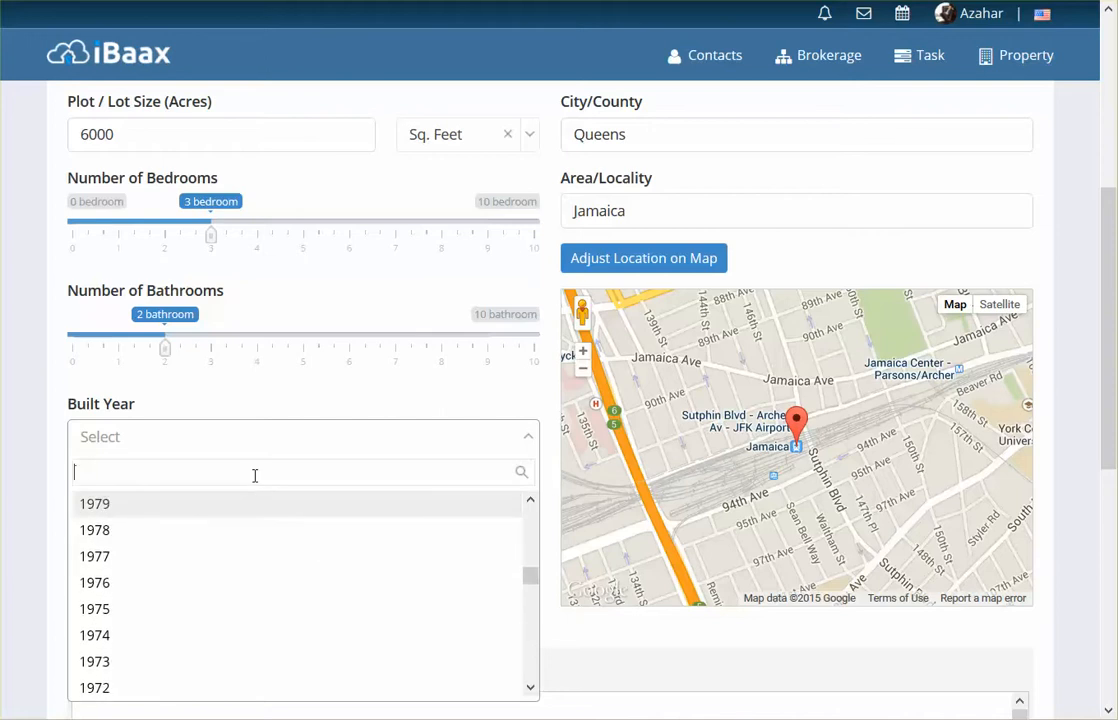
pyautogui.write('1980')
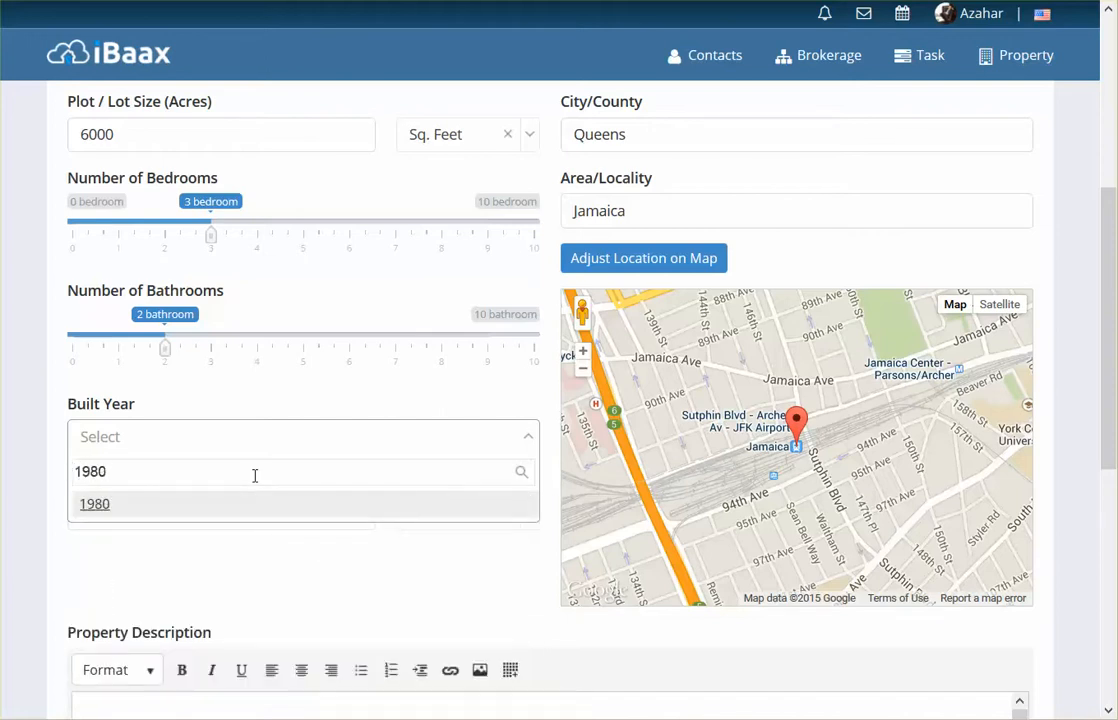
pyautogui.click(109, 506)
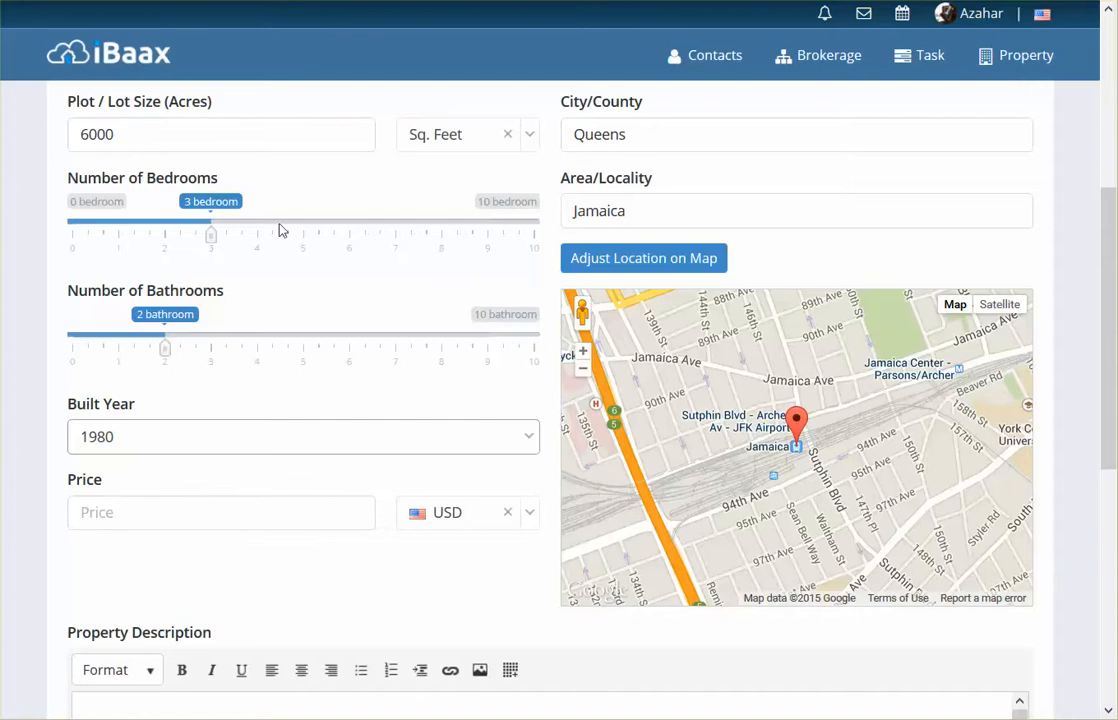
# - Review the currency choices, keep USD, and enter a property price of 120000
pyautogui.click(131, 519)
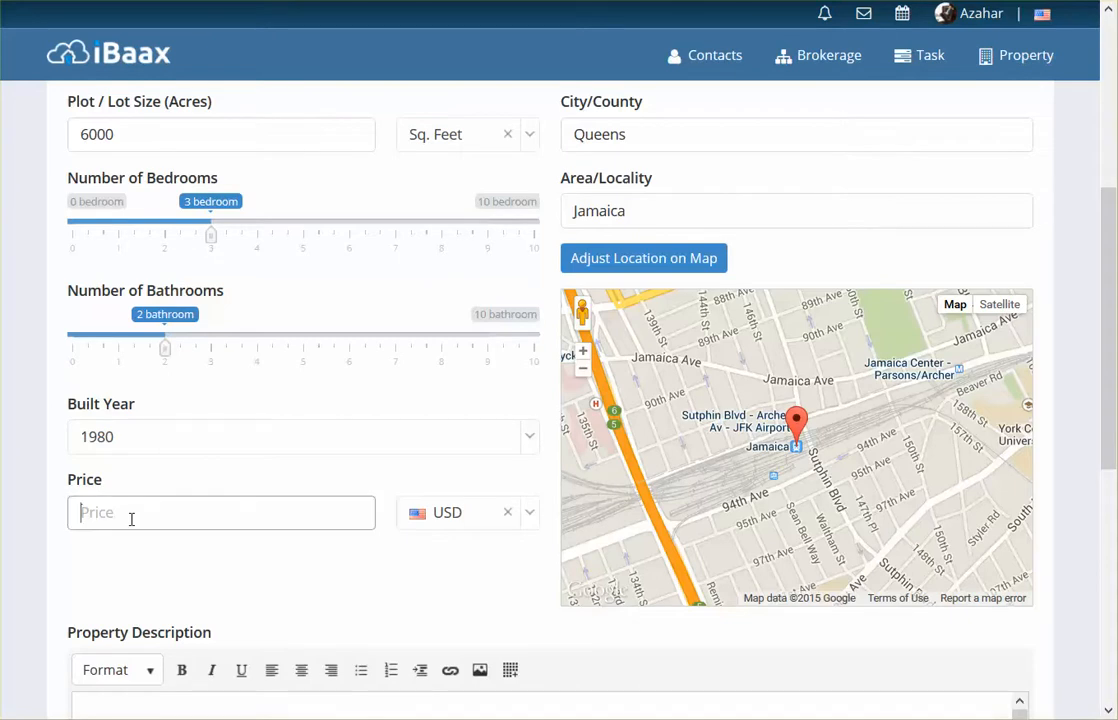
pyautogui.click(530, 513)
pyautogui.moveTo(531, 324)
pyautogui.mouseDown()
pyautogui.moveTo(531, 458)
pyautogui.moveTo(535, 322)
pyautogui.mouseUp()
pyautogui.click(485, 305)
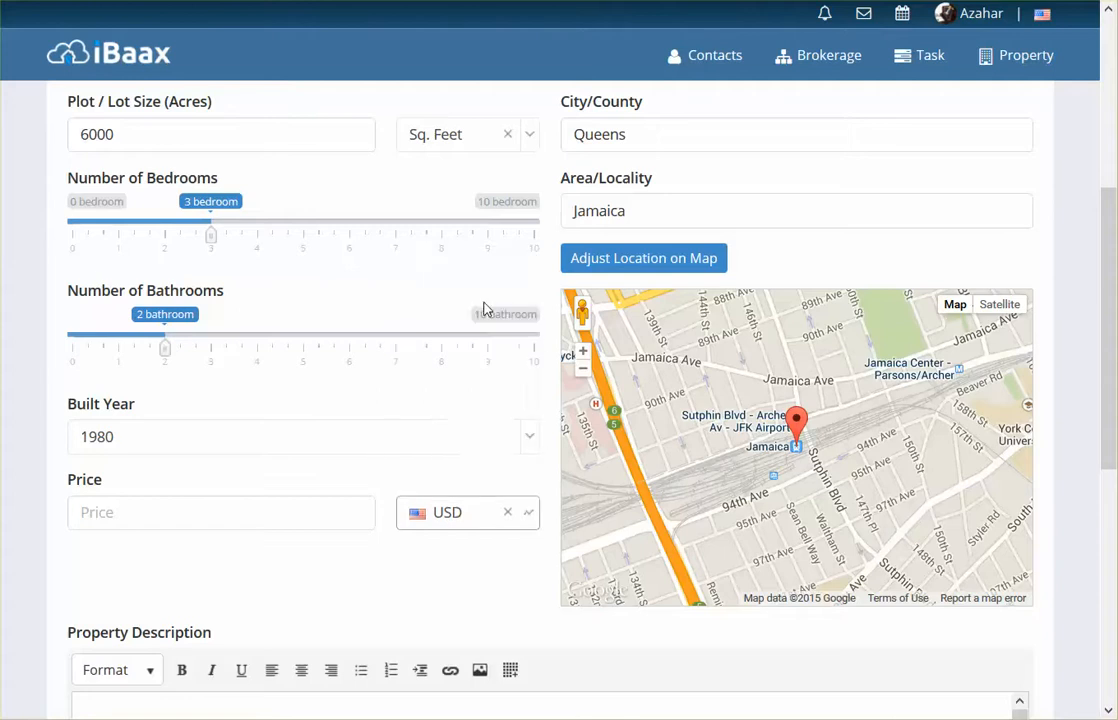
pyautogui.click(265, 511)
pyautogui.write('1')
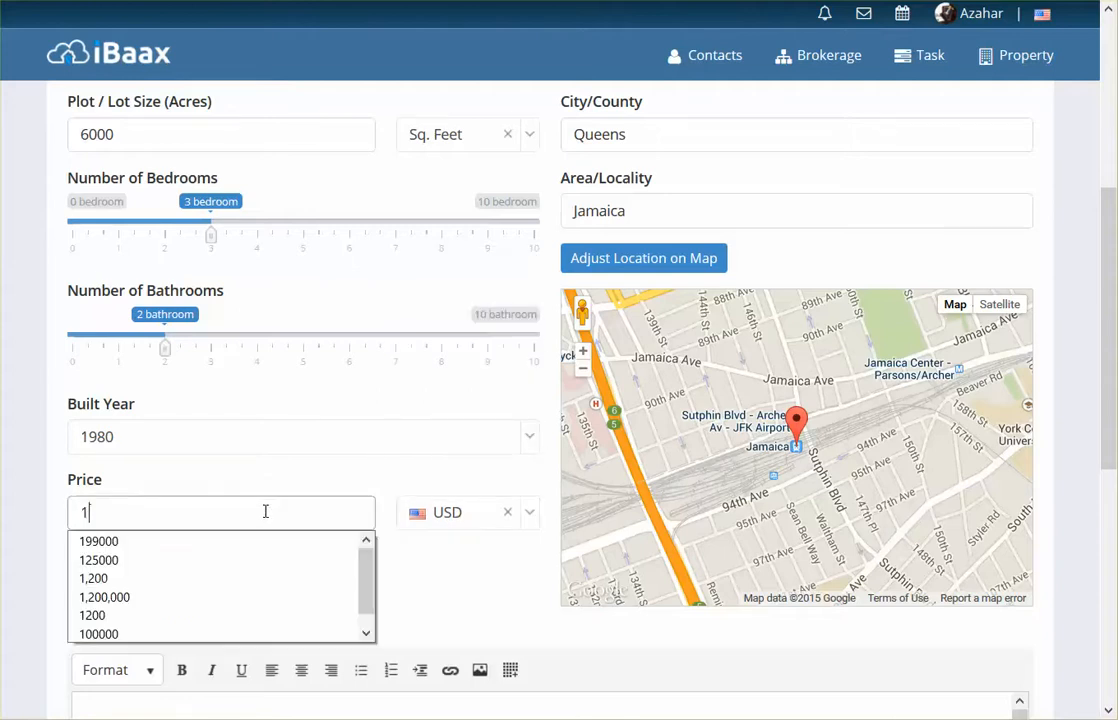
pyautogui.write('20000')
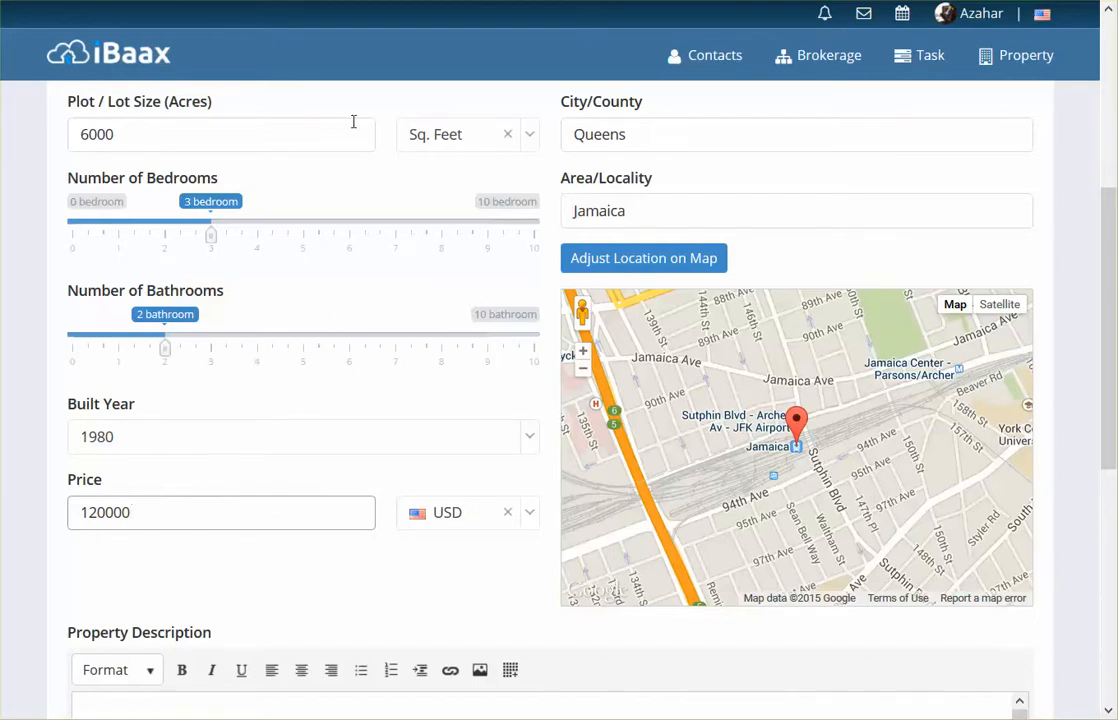
pyautogui.click(558, 485)
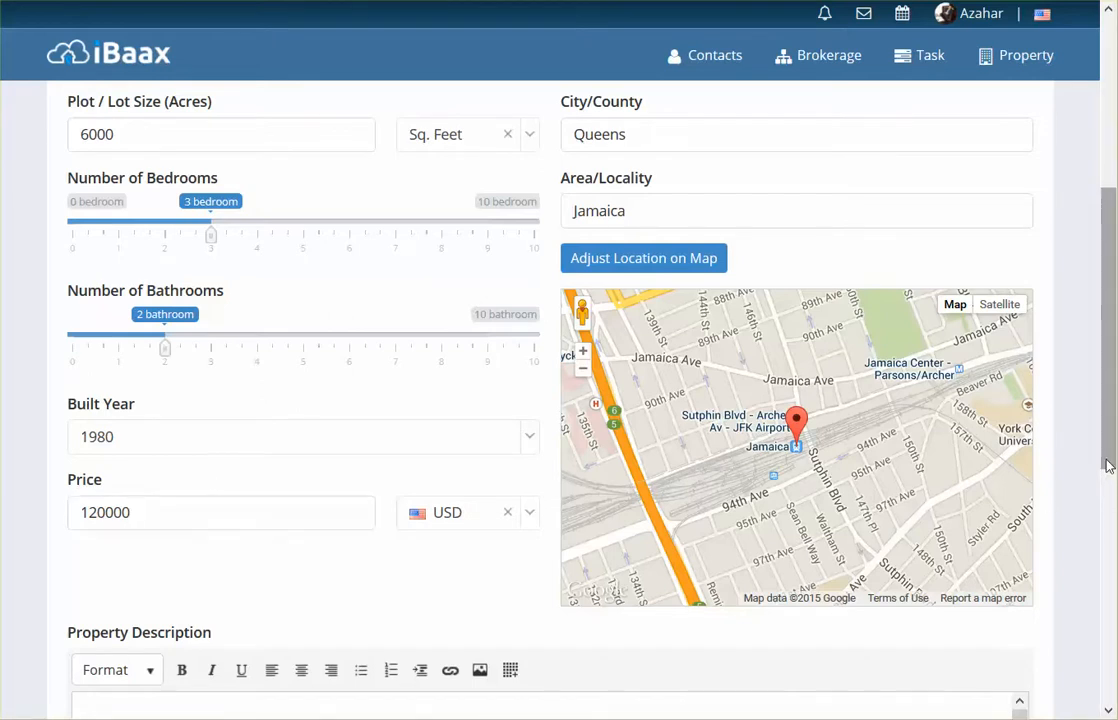
# - Paste the prepared text about the ranch style home in Freeport into the property description
pyautogui.moveTo(1105, 462); pyautogui.dragTo(1113, 644)
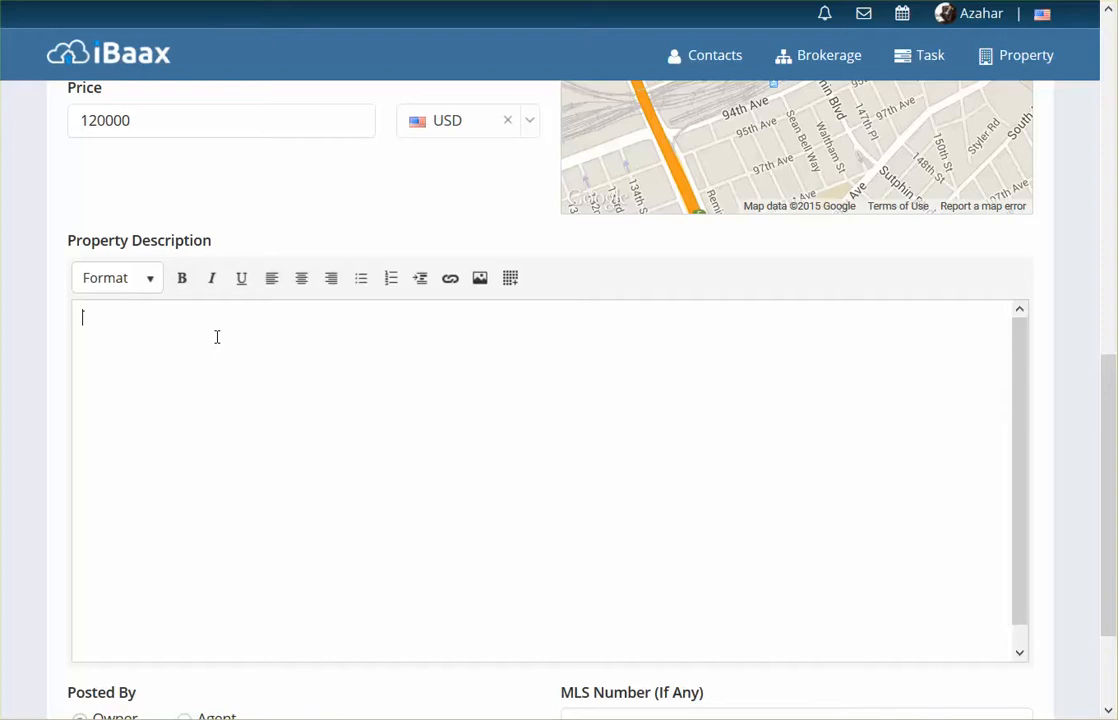
pyautogui.click(216, 337)
pyautogui.write('Nice ranch style home in quiet suburb in Freeport. A spacious home with room for improvement. 1 Master bedroom with built in wardrobes and 2 smaller, but sizeable bedrooms, rear facing. The rear of the home has a BBQ grill built into a deck. Enjoy your morning coffee or your evening meal (or anything else) on this deck. The kitchen is fitted, but may need updating. Wonderful layout makes this a great home for you. Full basement offer loads of possibilities. Property is NOT located in a FEMA Special Flood Hazard Area but is listed as a moderate to low flood risk.')
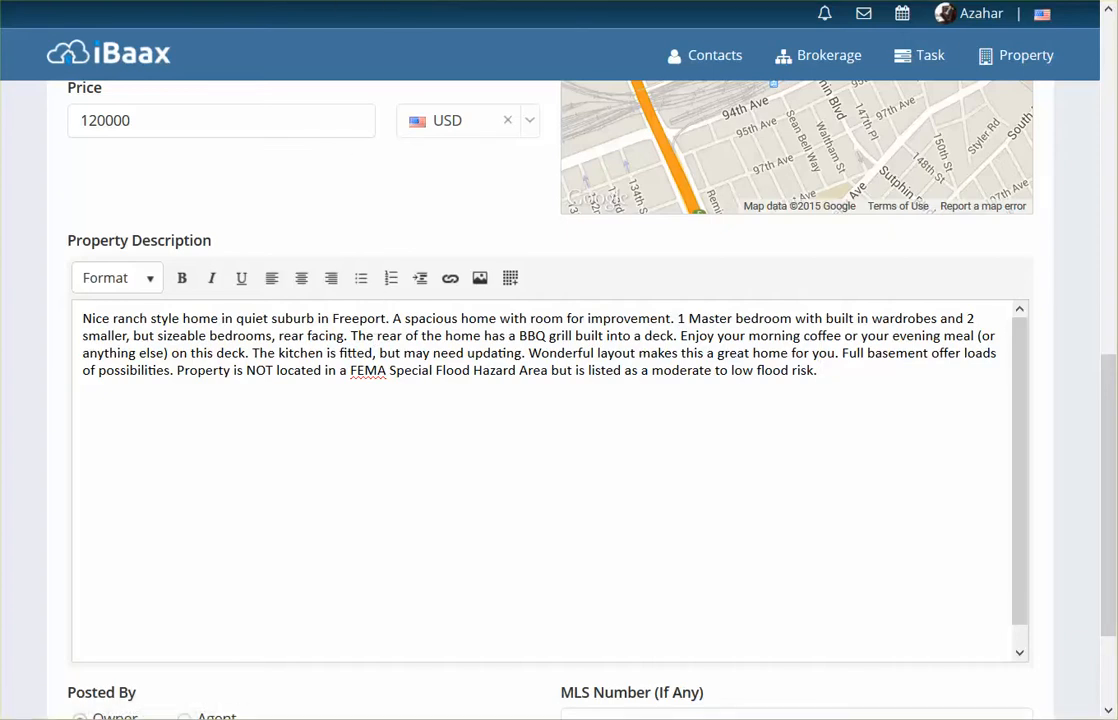
pyautogui.scroll(7, 1102, 413)
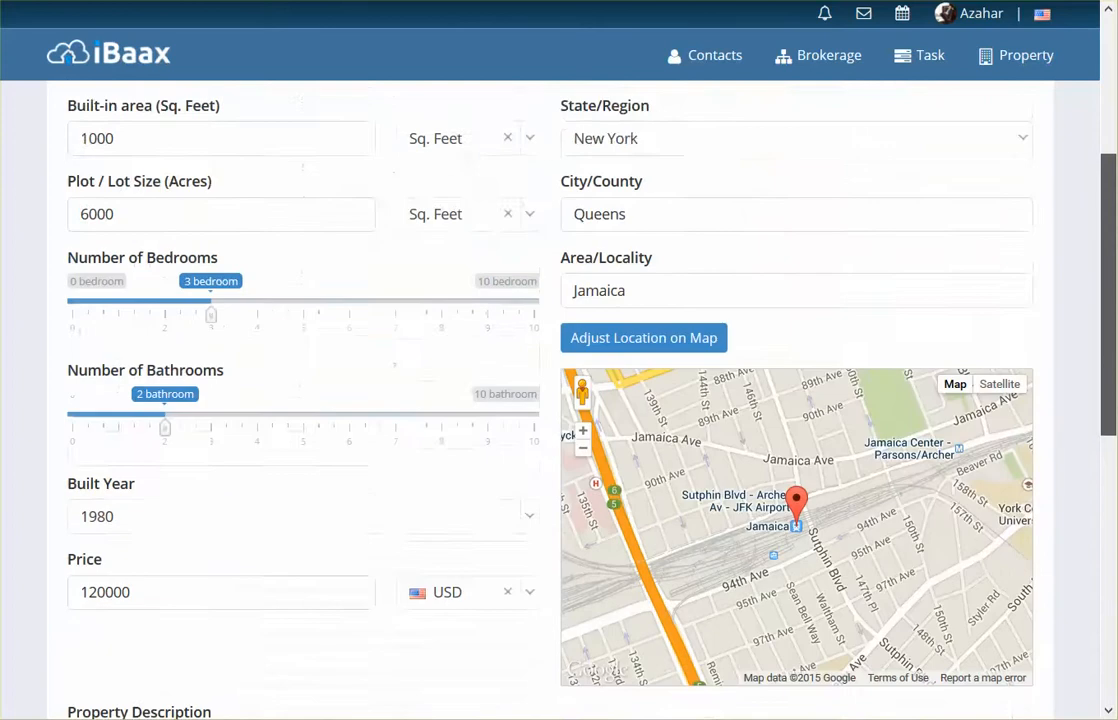
# - Keep United States as the country, enter the property's zip code, and check the resulting location on the map
pyautogui.moveTo(1108, 150)
pyautogui.mouseDown()
pyautogui.moveTo(1108, 141)
pyautogui.moveTo(1108, 150)
pyautogui.mouseUp()
pyautogui.click(1025, 145)
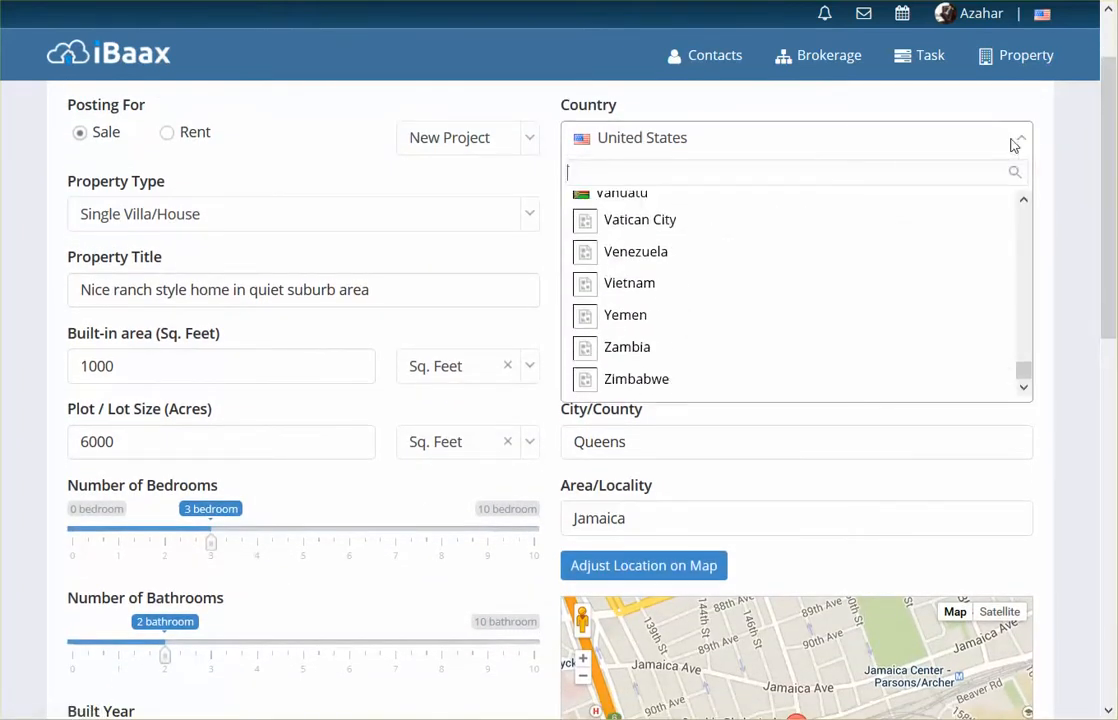
pyautogui.click(1021, 143)
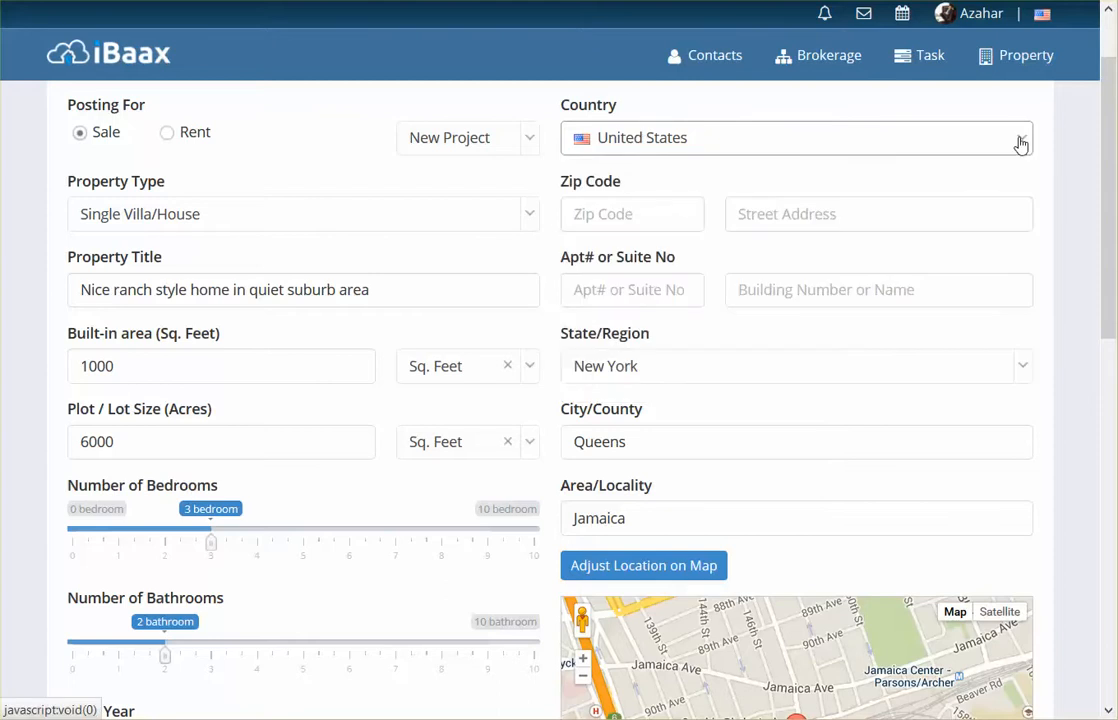
pyautogui.click(664, 218)
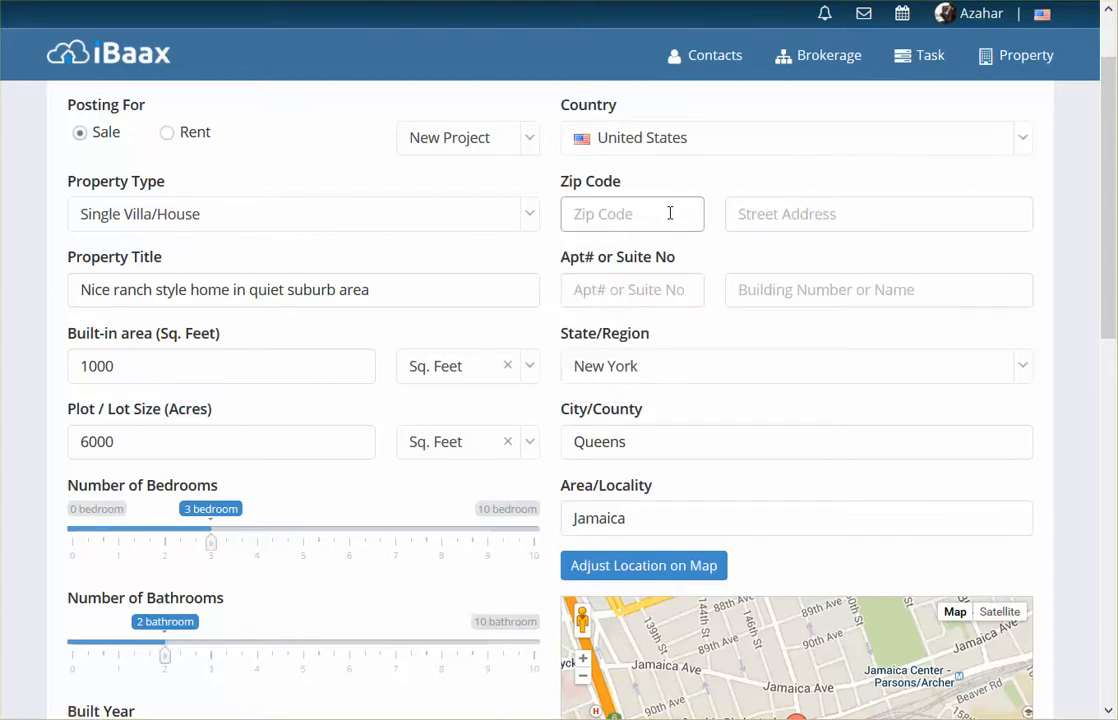
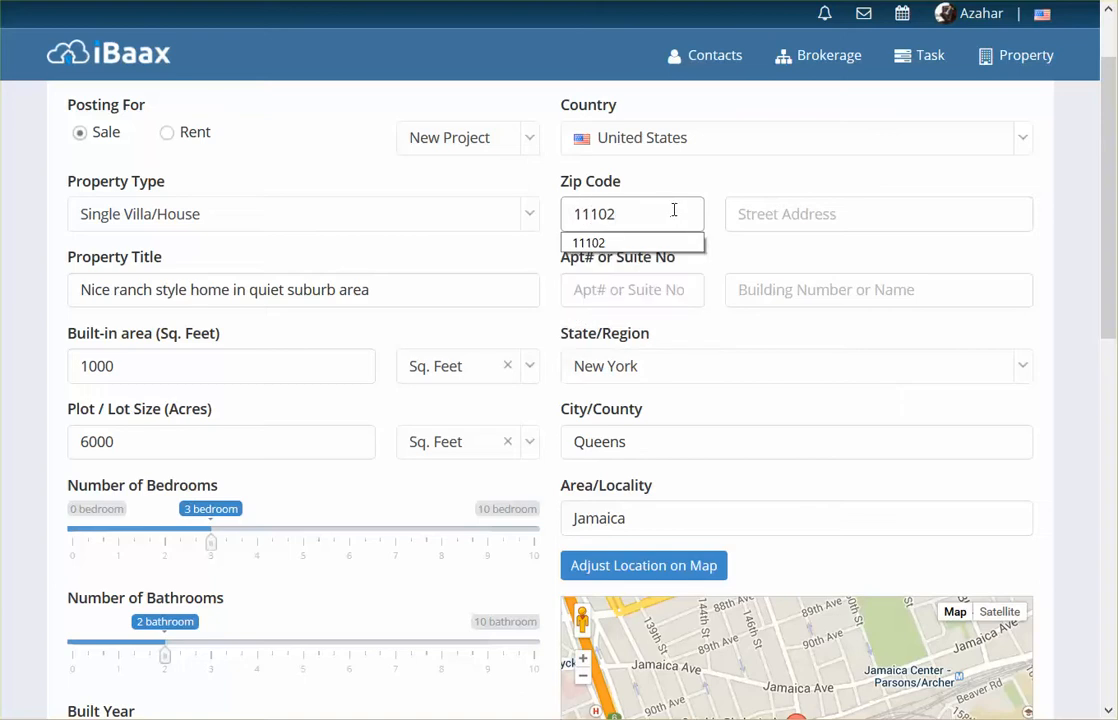
pyautogui.click(739, 212)
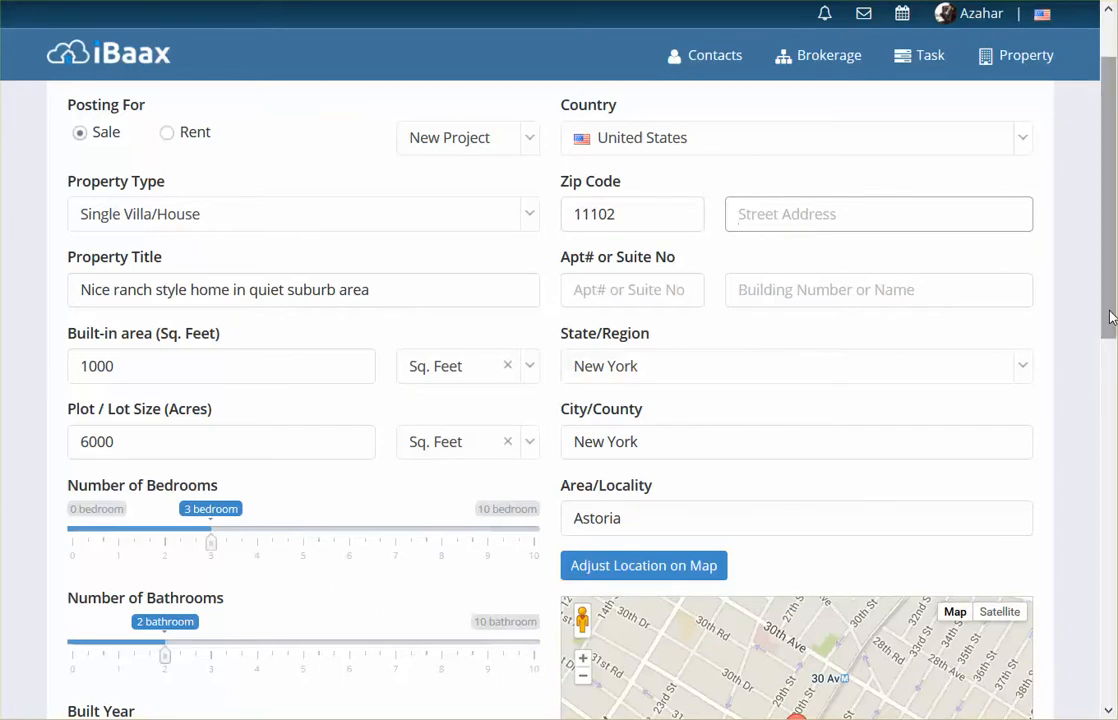
pyautogui.moveTo(1108, 317); pyautogui.dragTo(1110, 403)
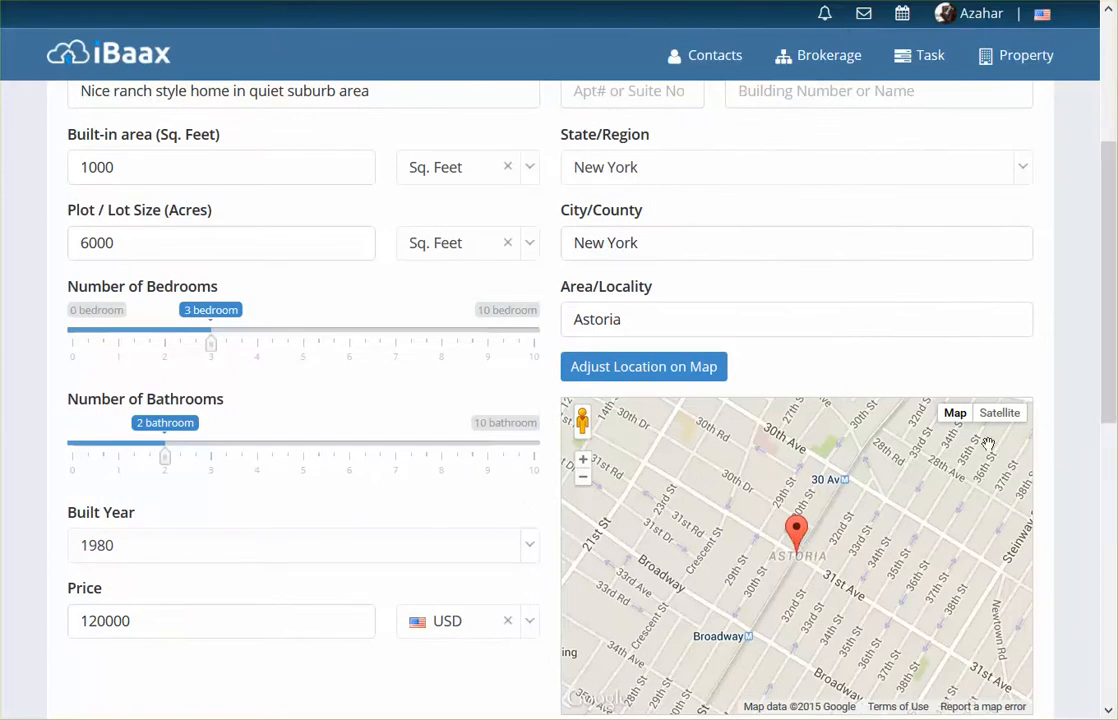
pyautogui.scroll(2, 968, 357)
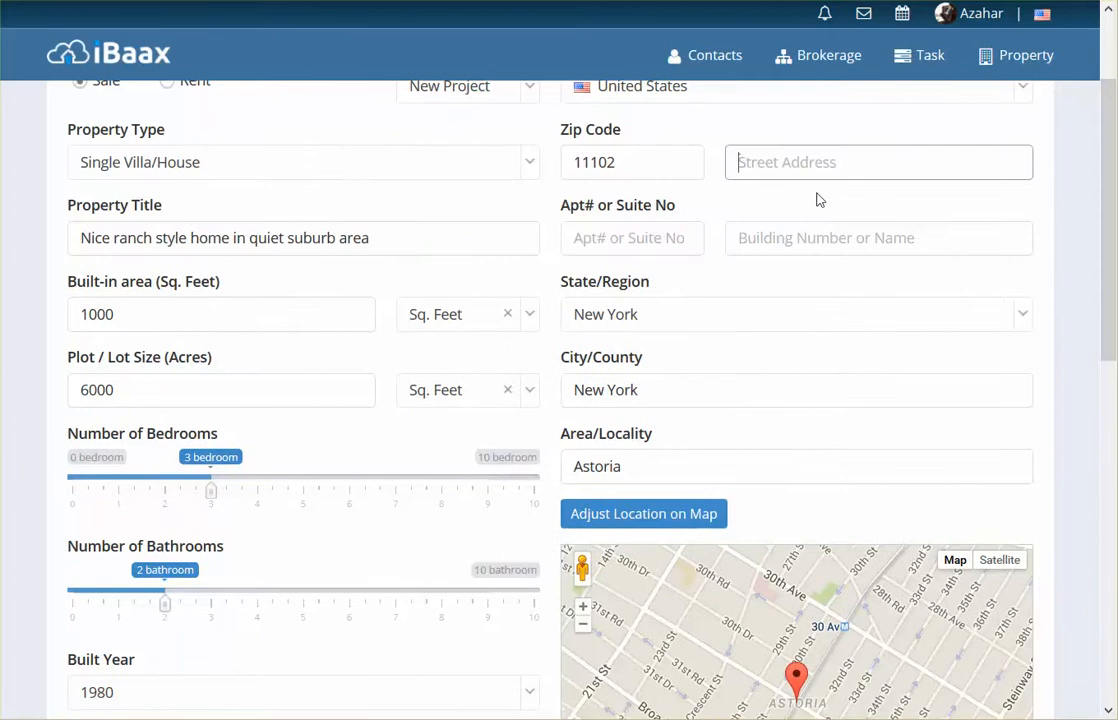
# - Enter the property's street address using the matching saved suggestion and check the marker on the map
pyautogui.click(796, 168)
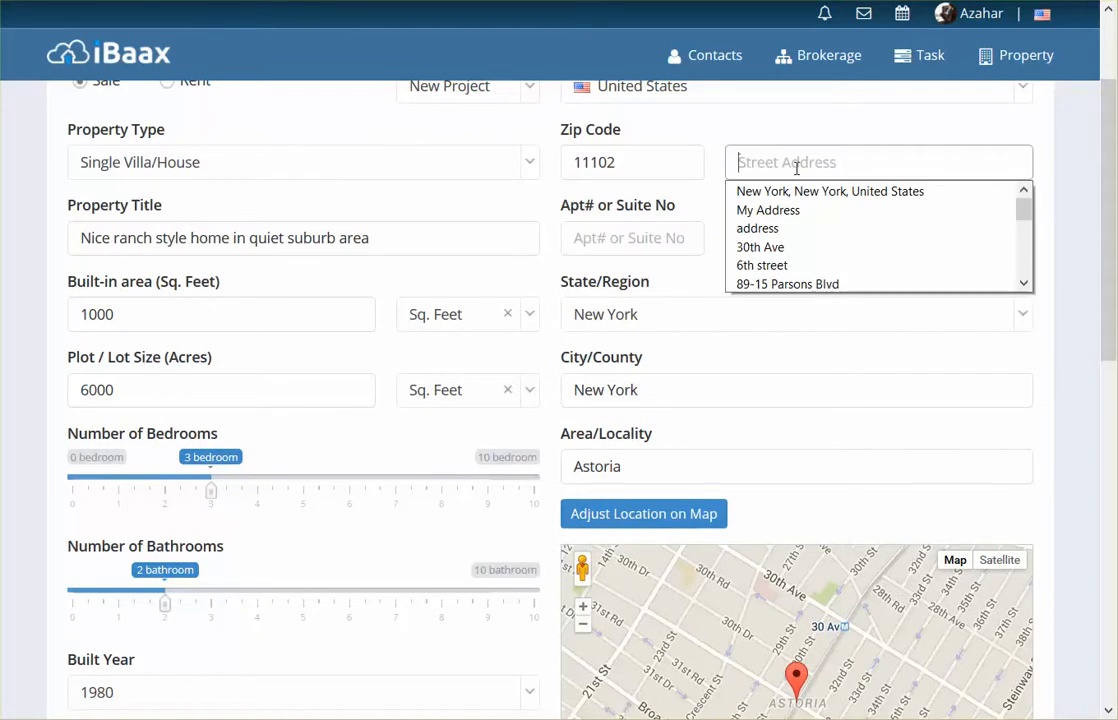
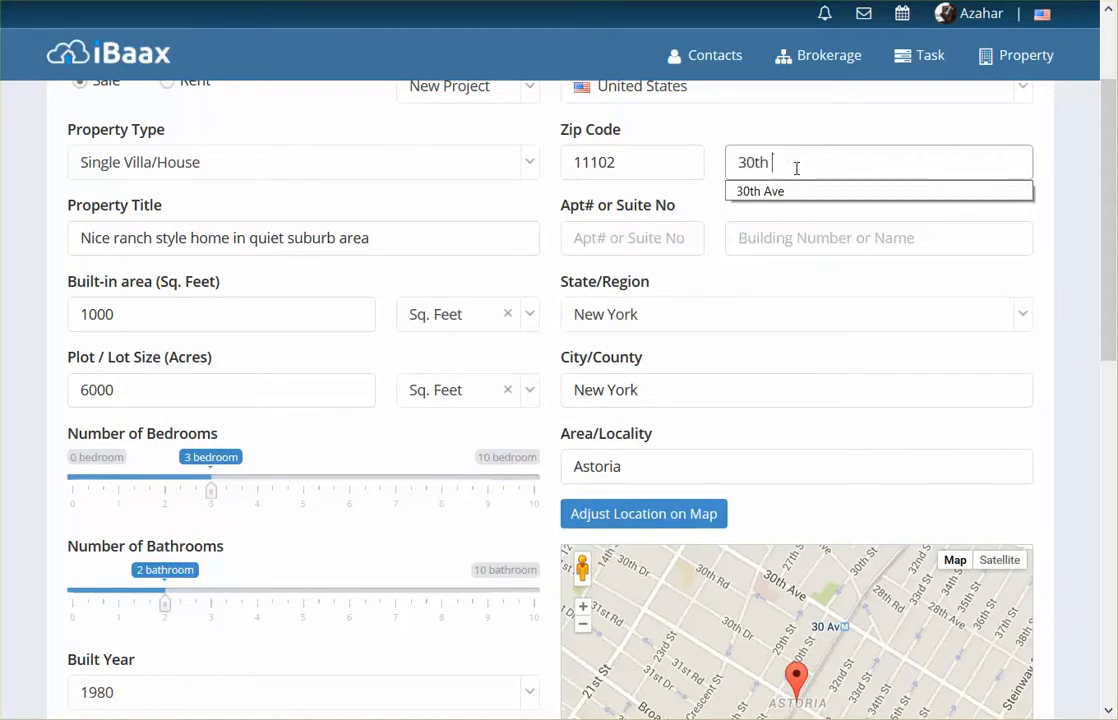
pyautogui.click(786, 192)
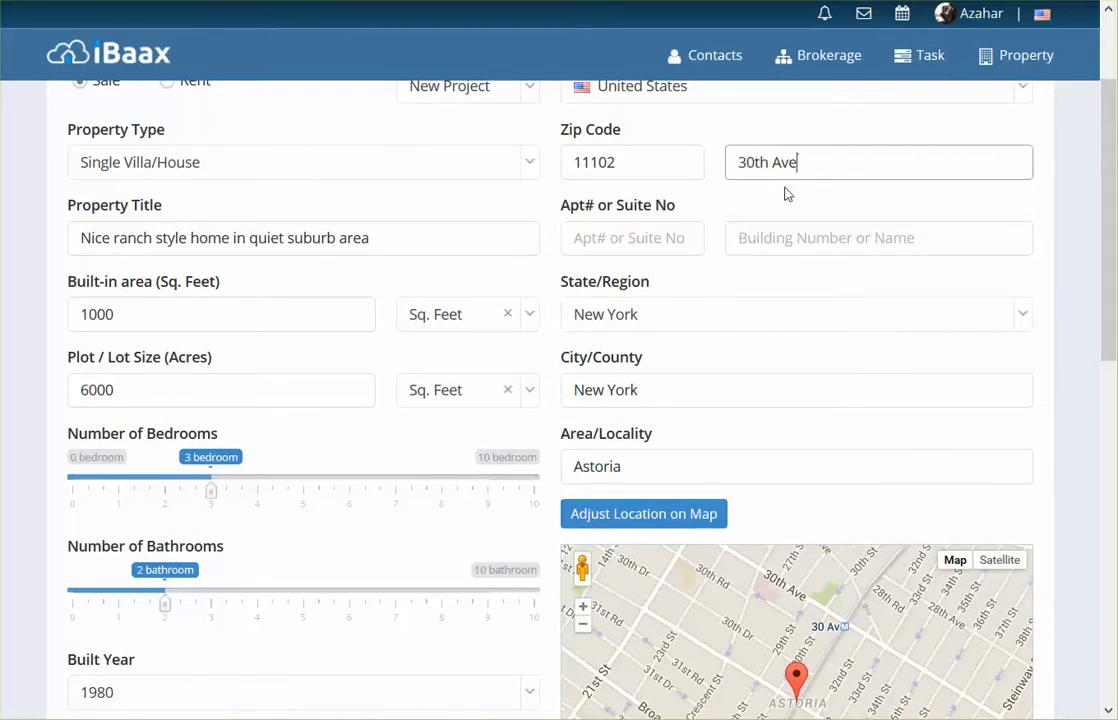
pyautogui.click(845, 245)
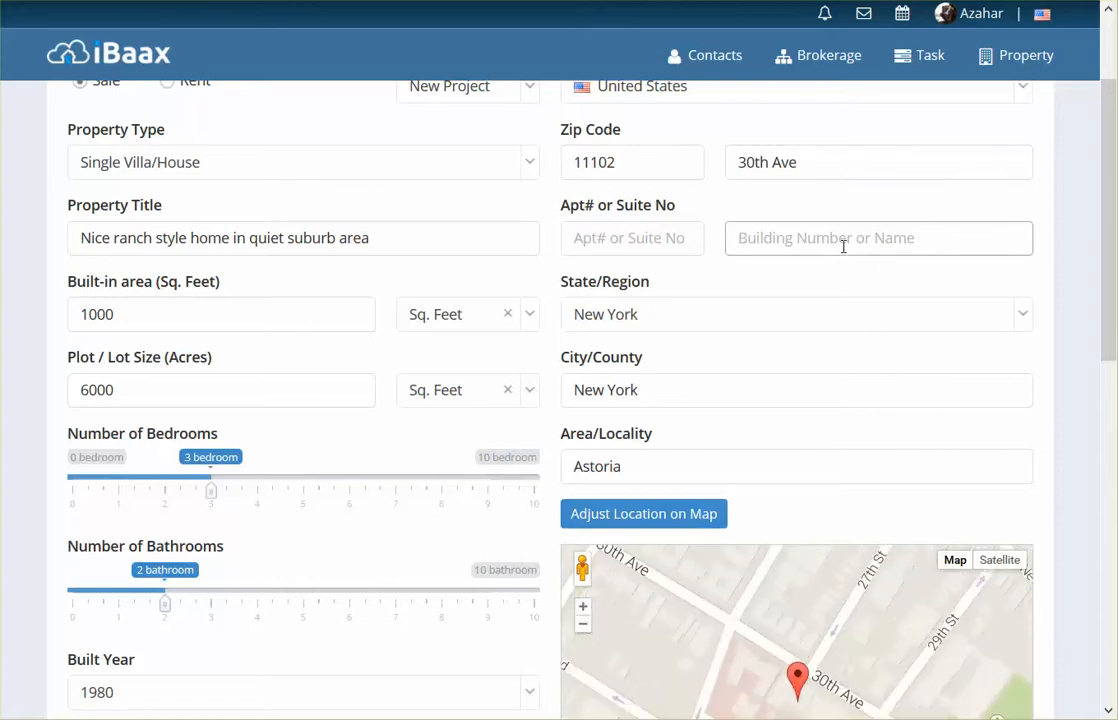
pyautogui.moveTo(1108, 304); pyautogui.dragTo(1110, 391)
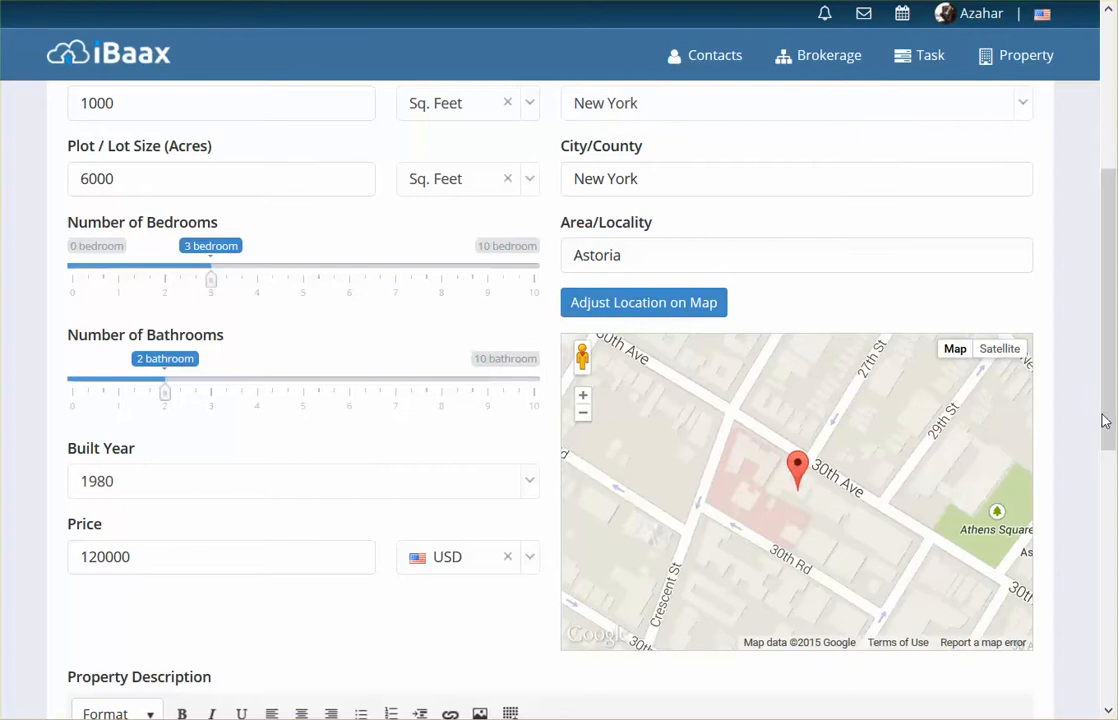
pyautogui.moveTo(1109, 445); pyautogui.dragTo(1109, 345)
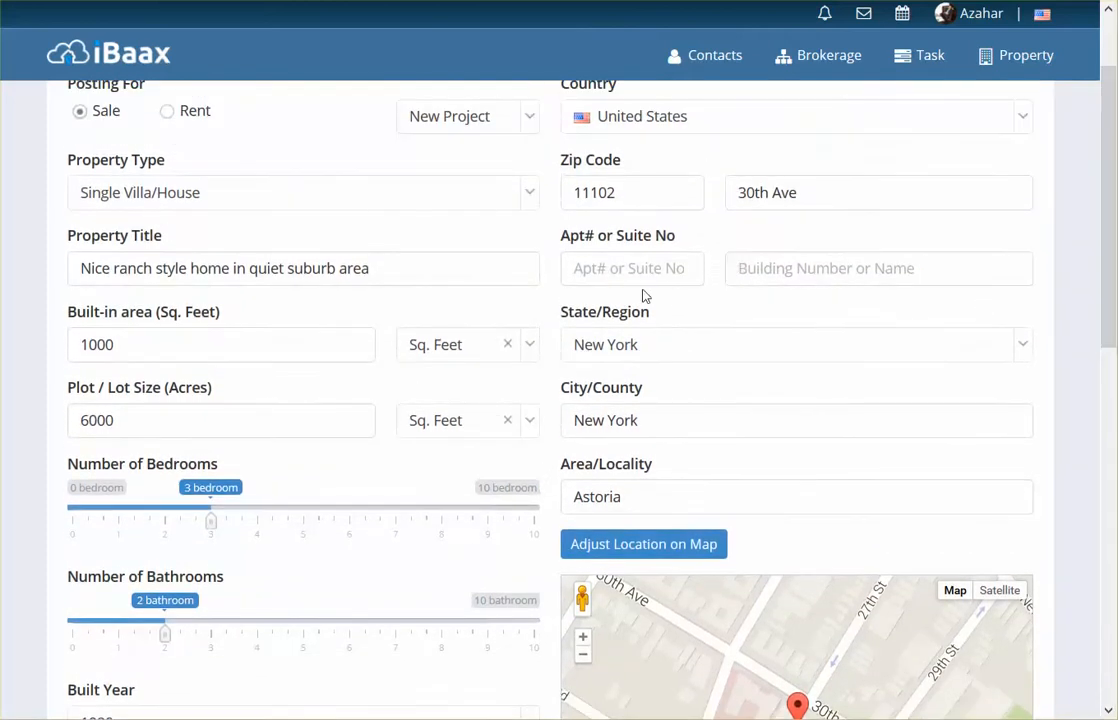
# - Enter the property's building number, leaving the apartment or suite number empty
pyautogui.click(776, 271)
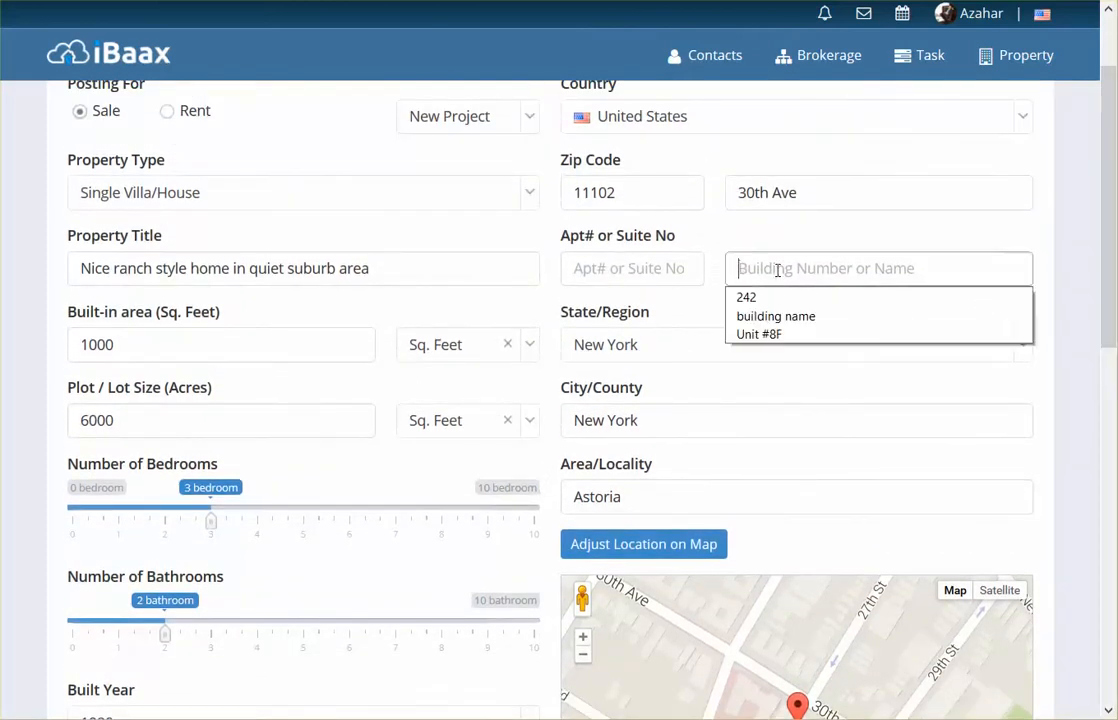
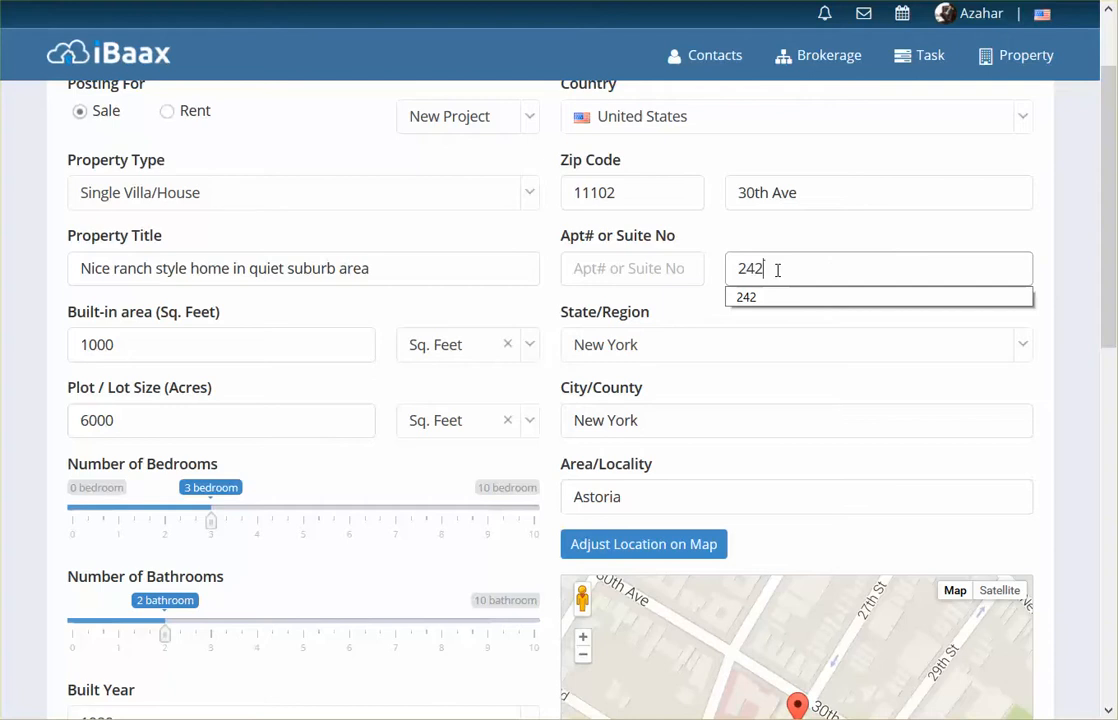
pyautogui.click(796, 244)
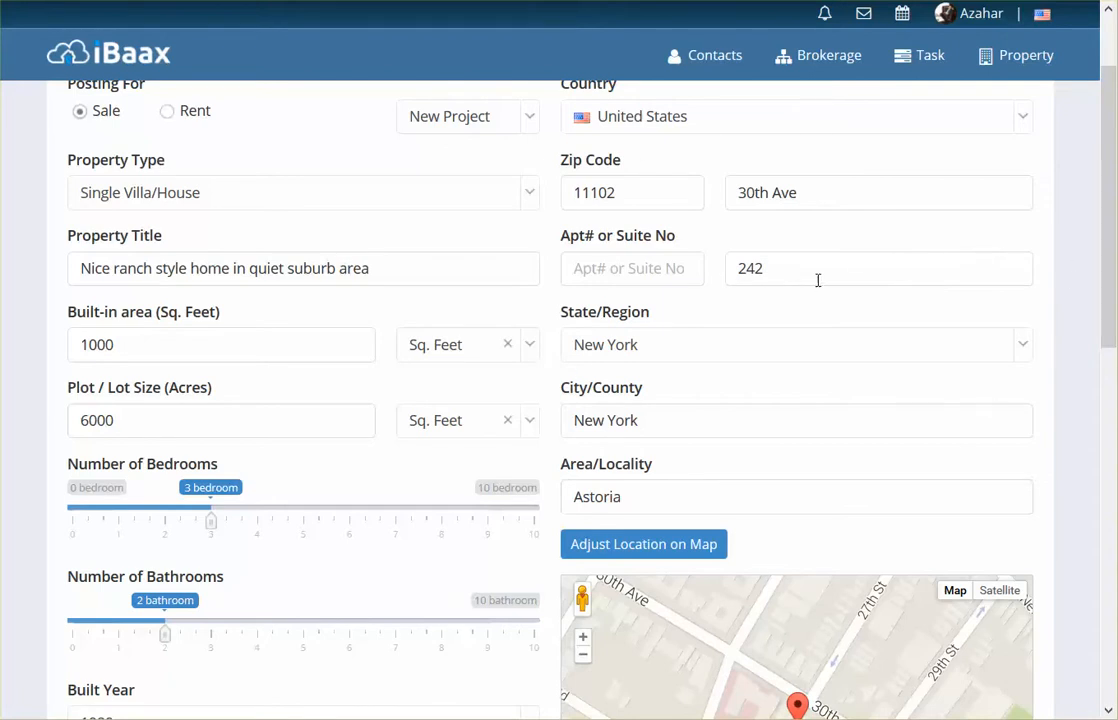
# - Set the listing as posted by Agent, leave the MLS number empty, and save the property
pyautogui.moveTo(1104, 262); pyautogui.dragTo(1030, 605)
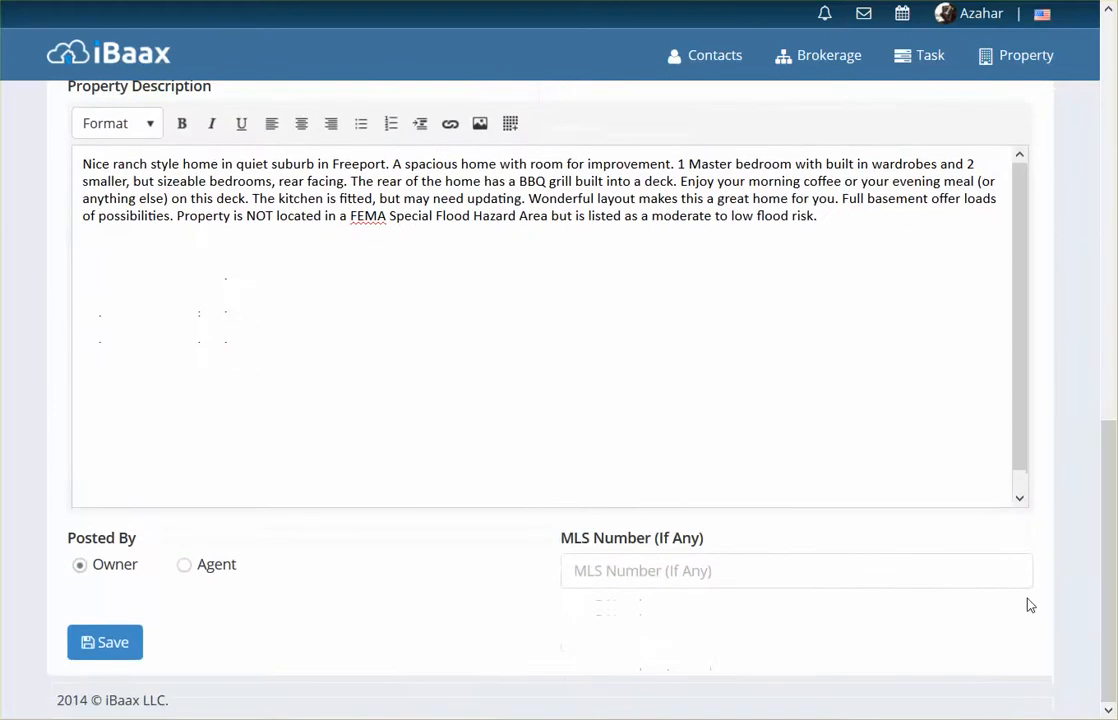
pyautogui.click(578, 577)
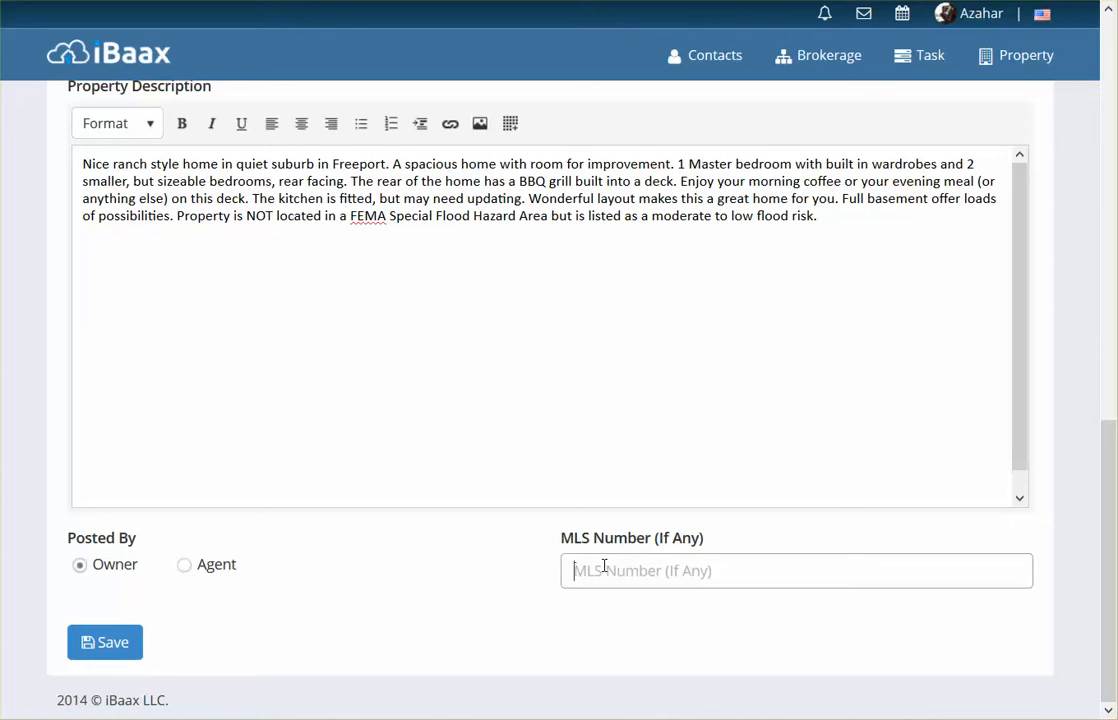
pyautogui.click(186, 571)
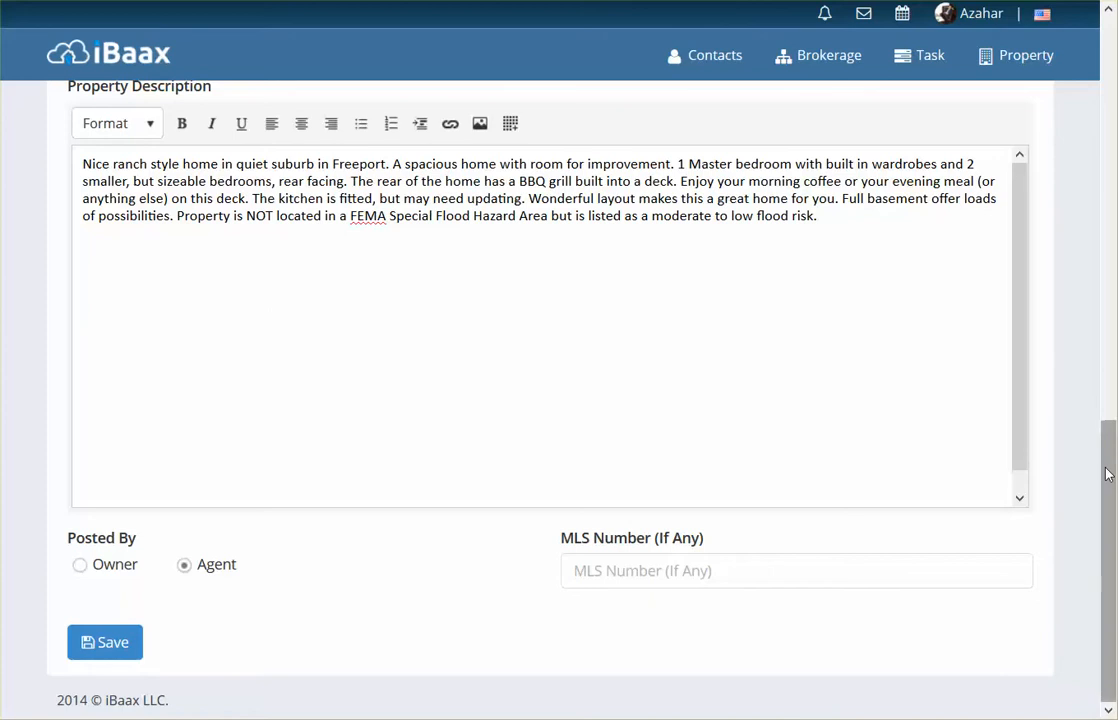
pyautogui.moveTo(1108, 470)
pyautogui.mouseDown()
pyautogui.moveTo(1108, 85)
pyautogui.moveTo(1110, 488)
pyautogui.mouseUp()
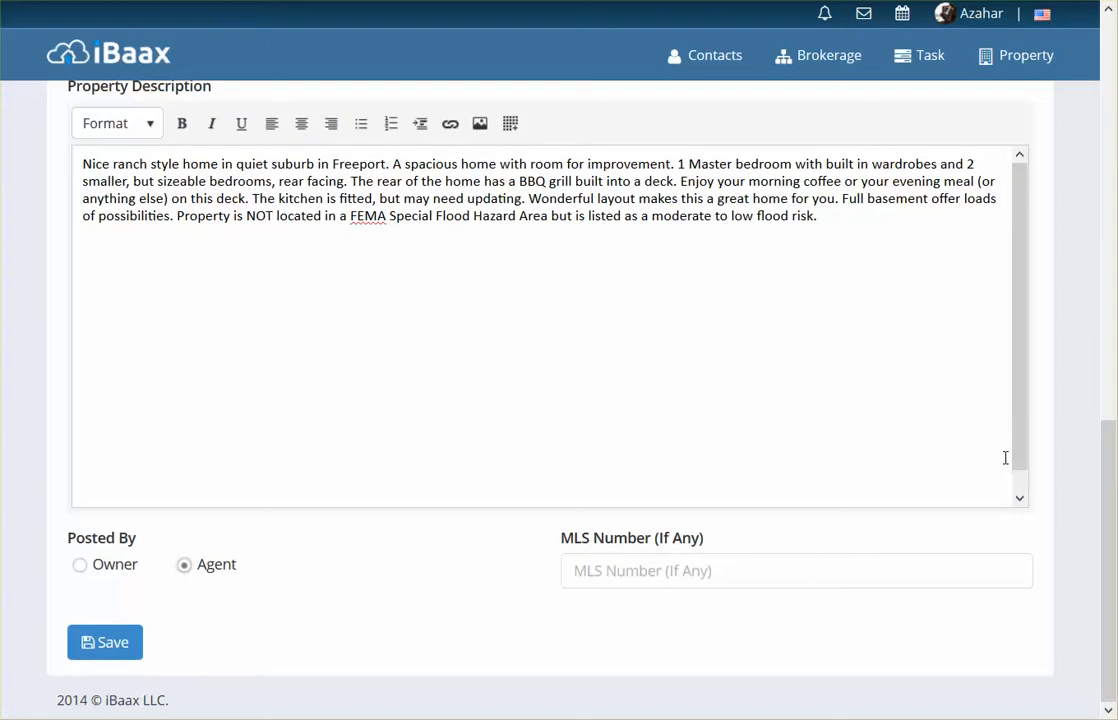
pyautogui.click(112, 648)
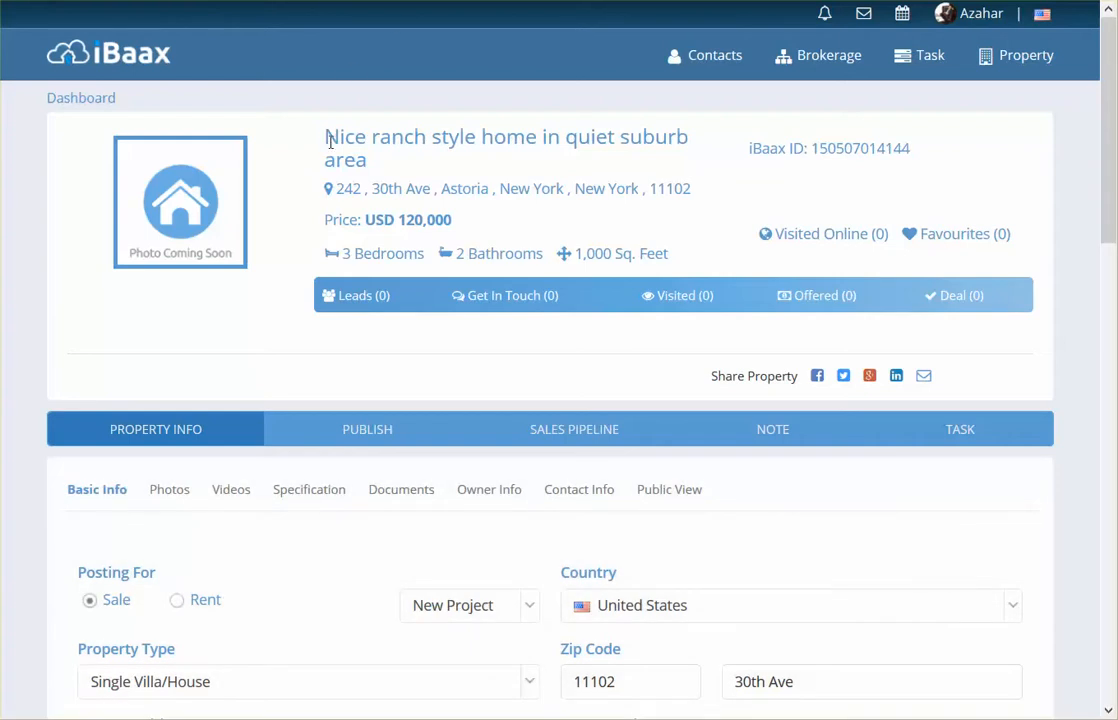
# - Review the address, price and iBaax ID in the saved property's summary
pyautogui.moveTo(329, 141); pyautogui.dragTo(692, 189)
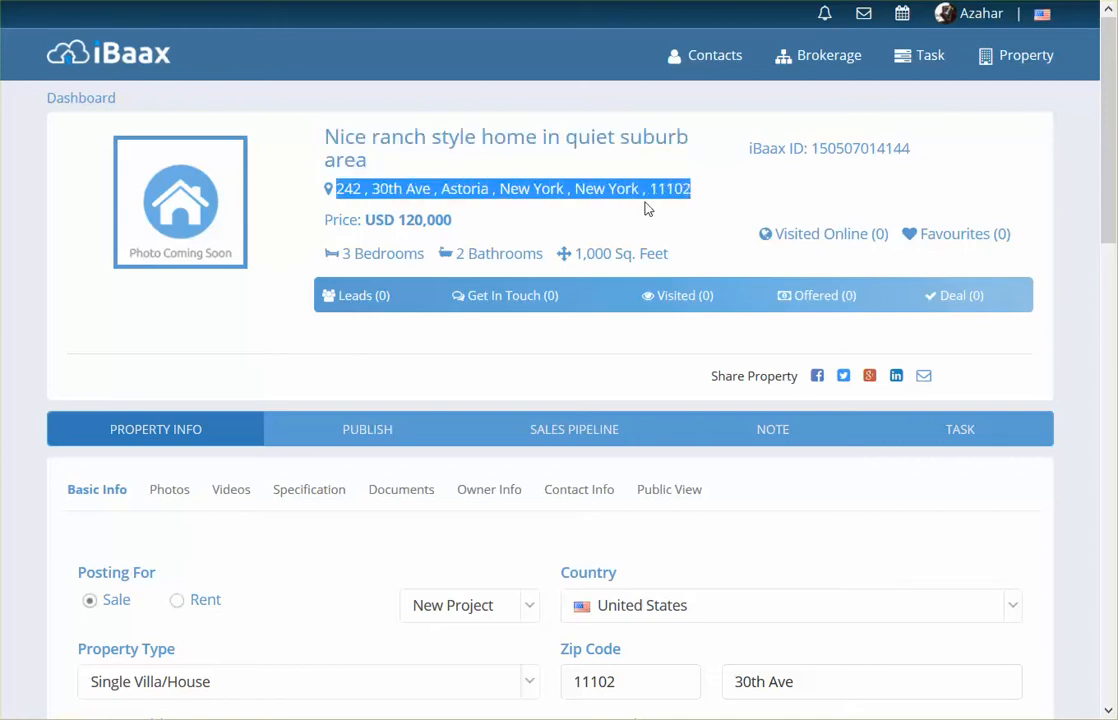
pyautogui.moveTo(398, 220); pyautogui.dragTo(453, 221)
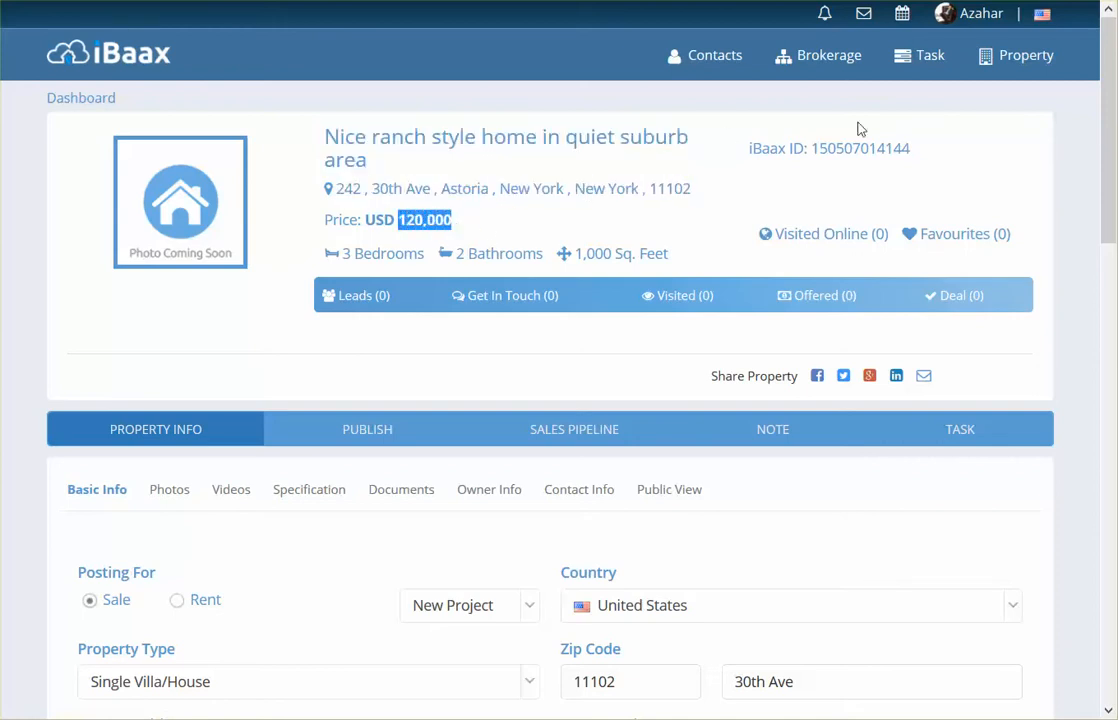
pyautogui.moveTo(812, 148); pyautogui.dragTo(910, 147)
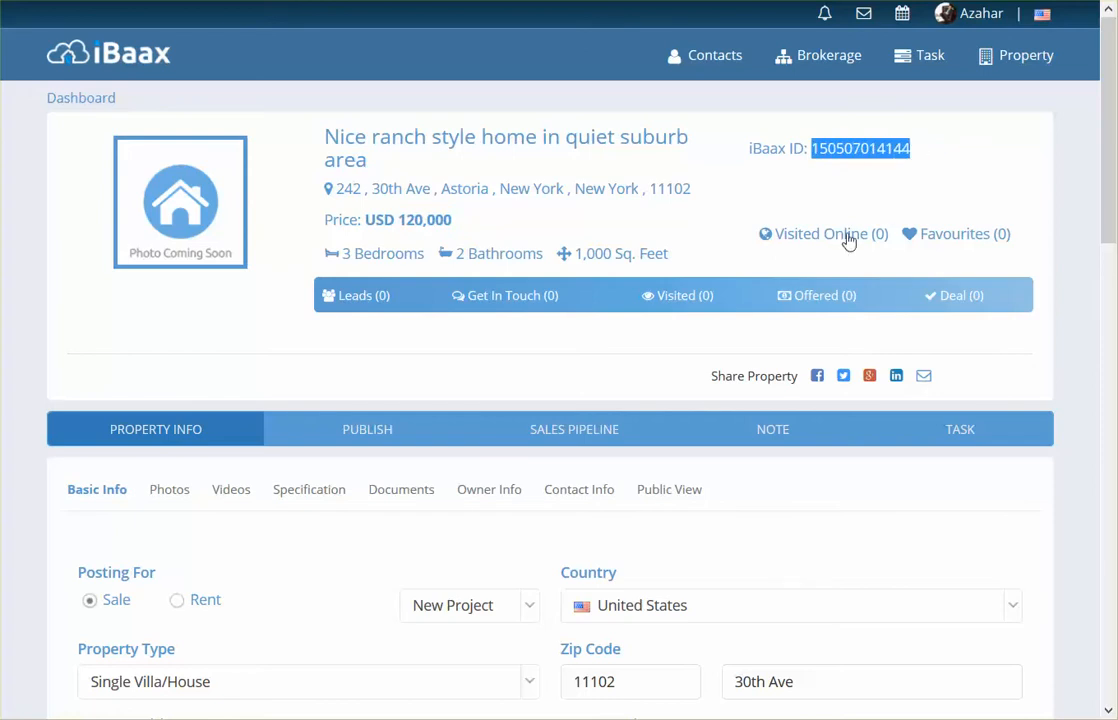